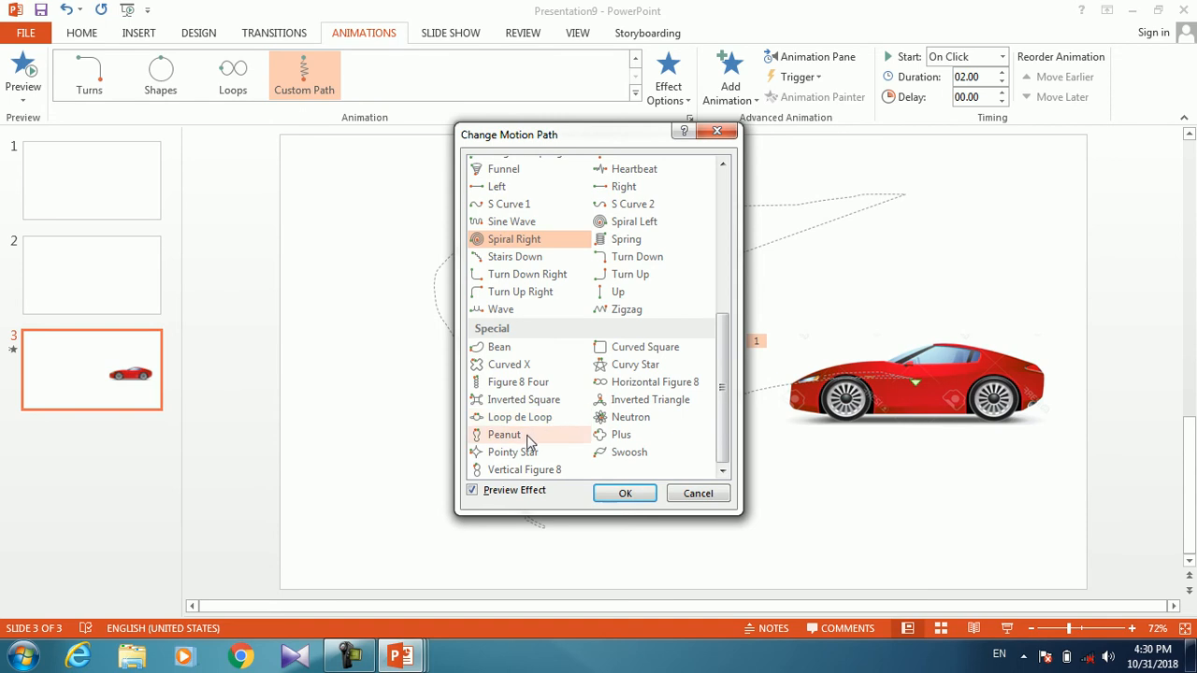
# Preview the Loop de Loop and Swoosh motion paths on the car without applying either one.
pyautogui.click(537, 418)
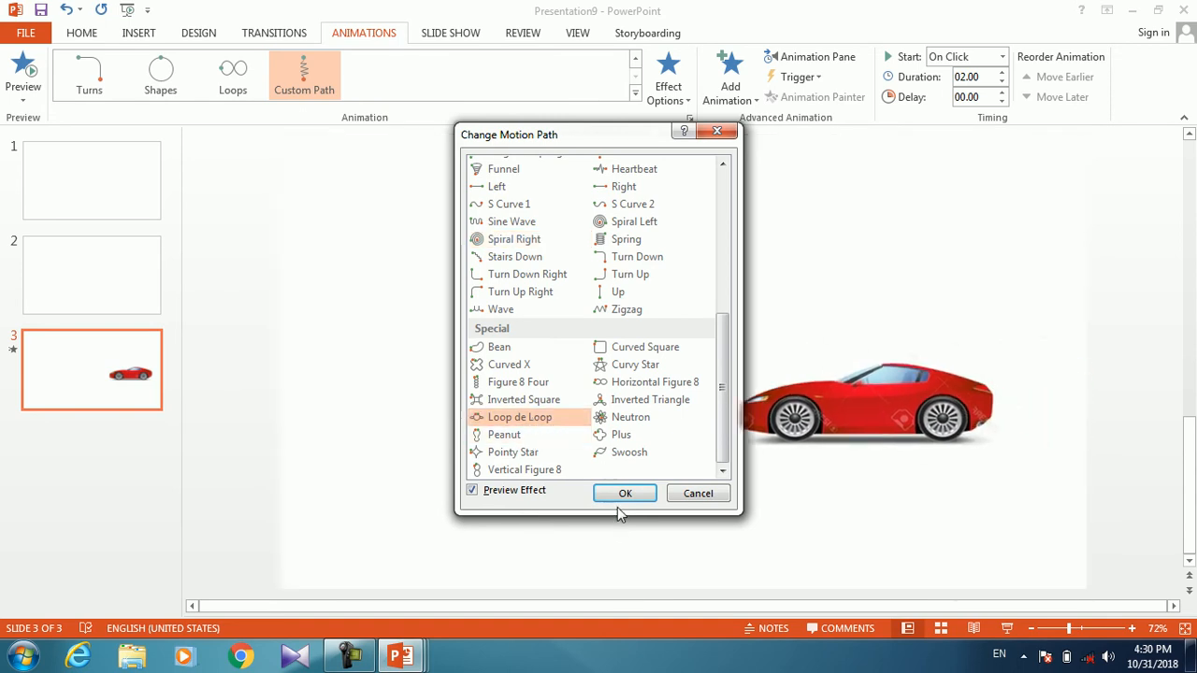
pyautogui.click(629, 458)
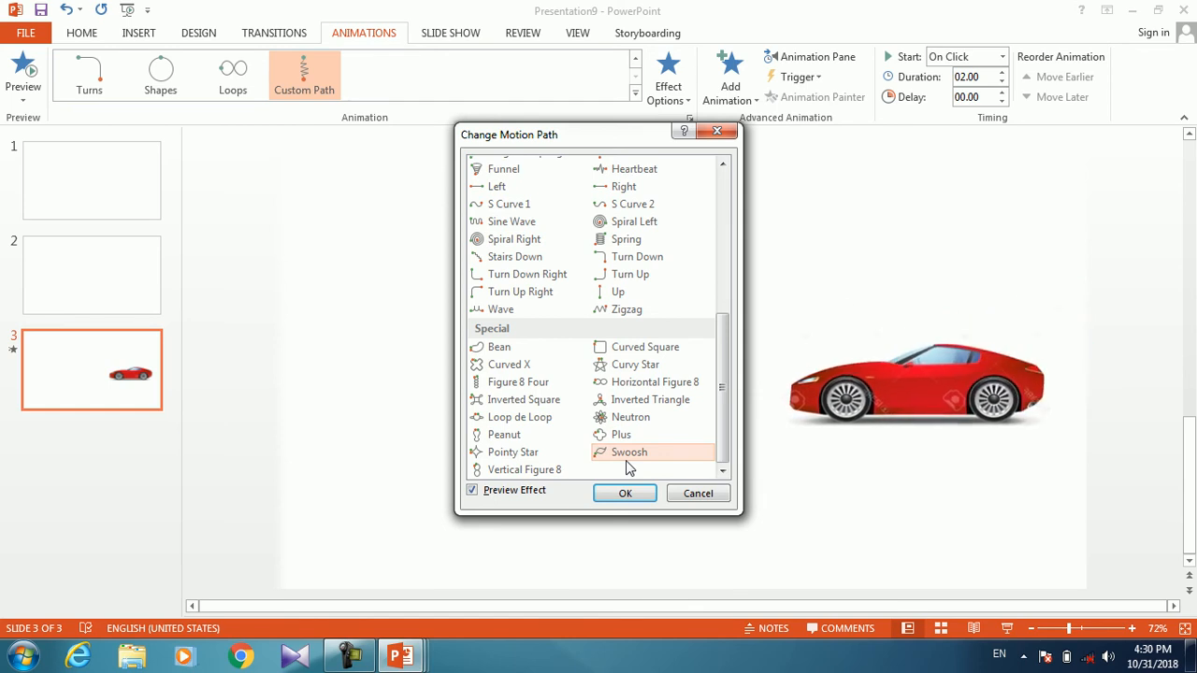
pyautogui.click(696, 496)
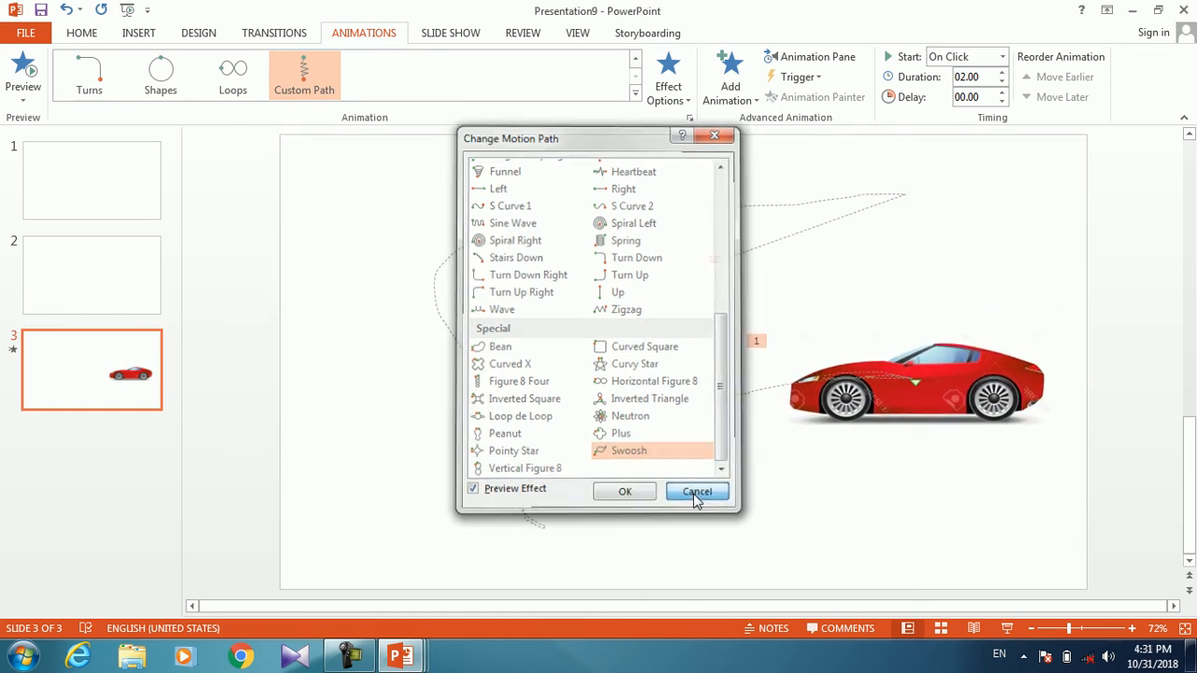
# Move the car's custom motion path down and to the left on slide 3.
pyautogui.click(674, 94)
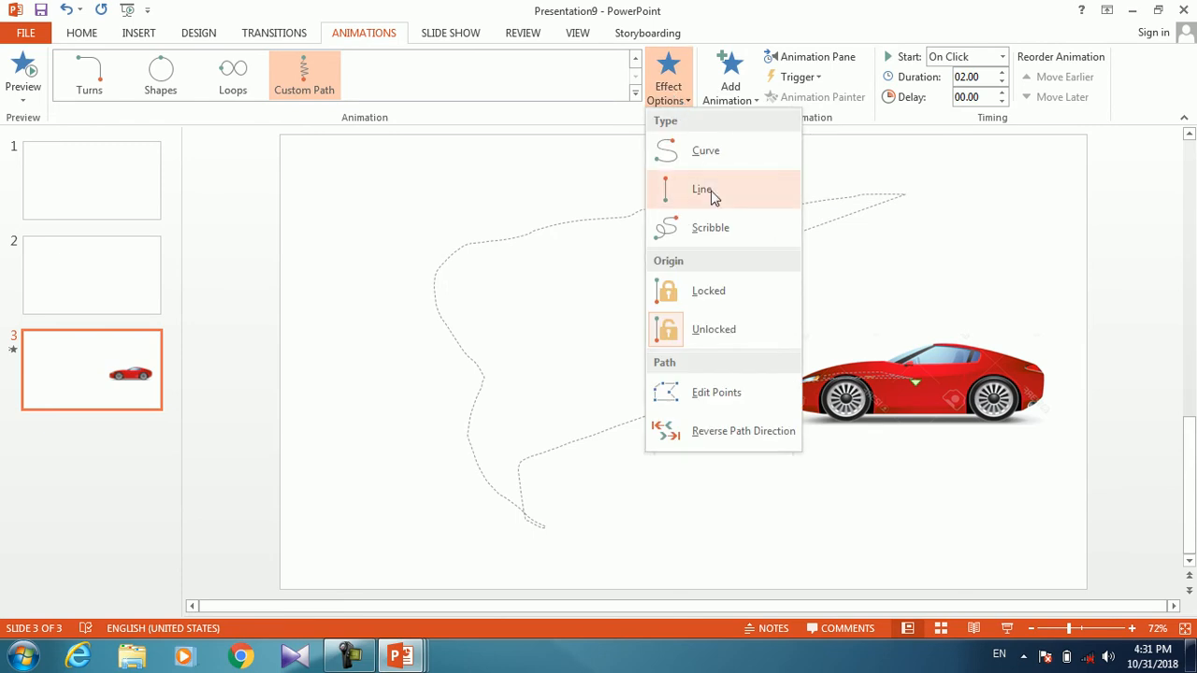
pyautogui.click(713, 395)
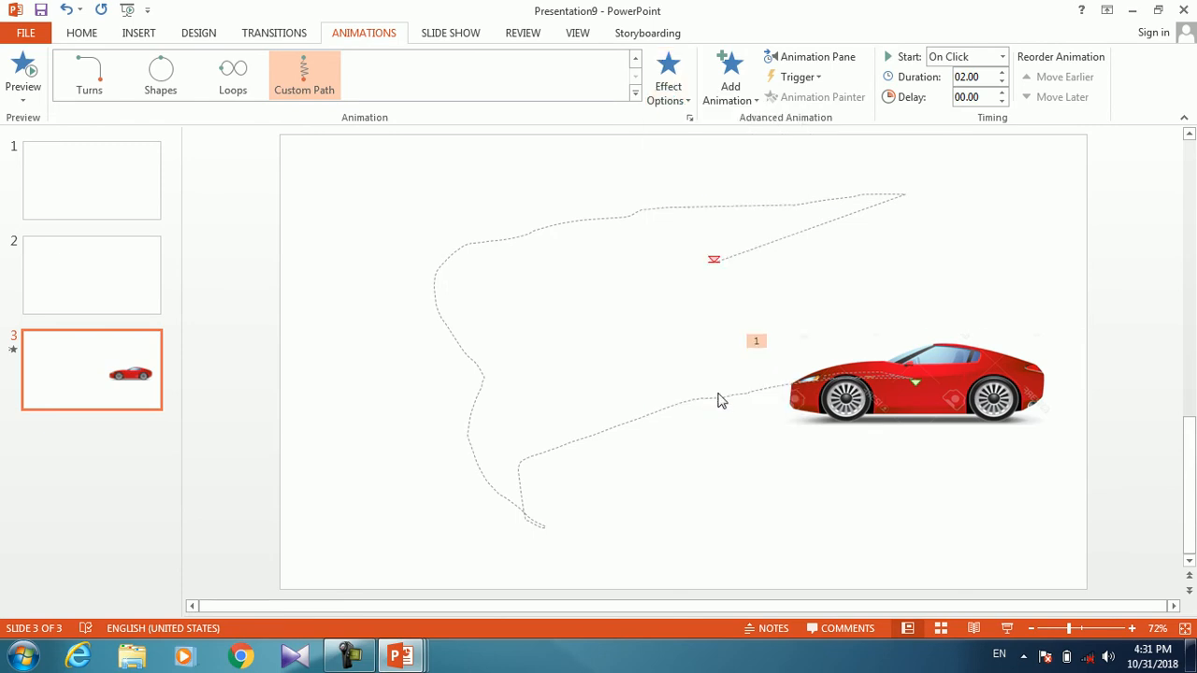
pyautogui.moveTo(715, 395); pyautogui.dragTo(628, 503)
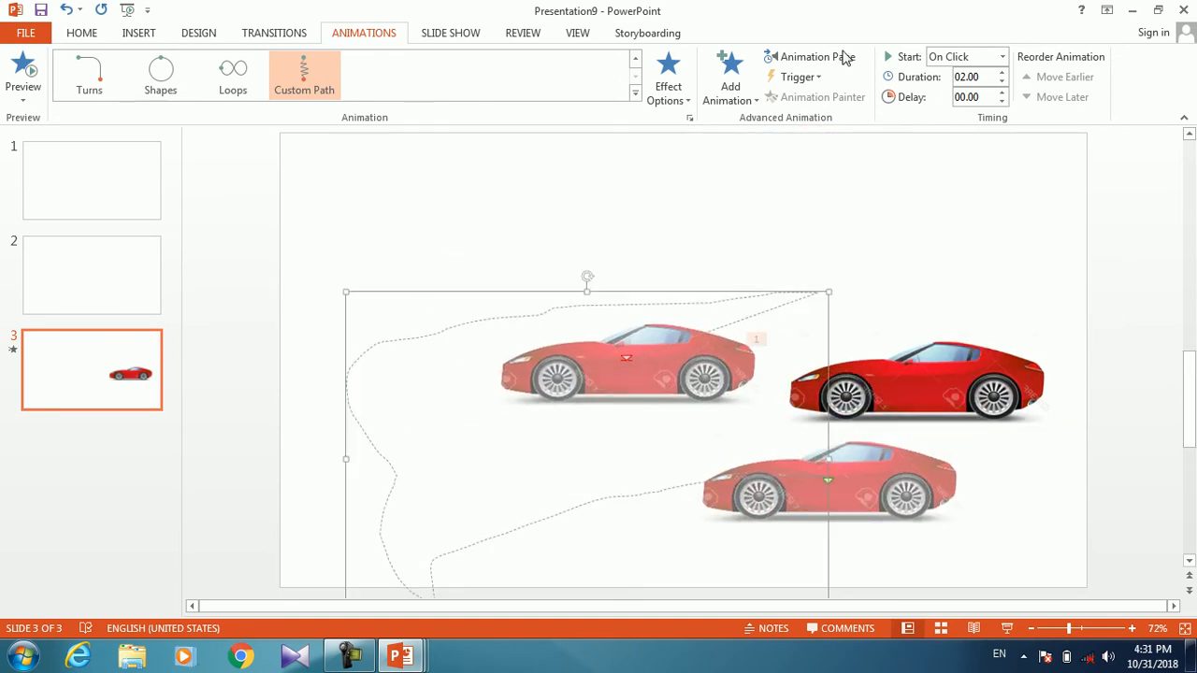
# Set the delay of the car's motion path animation to 00.20 and preview it.
pyautogui.click(980, 98)
pyautogui.click(979, 98)
pyautogui.write('20')
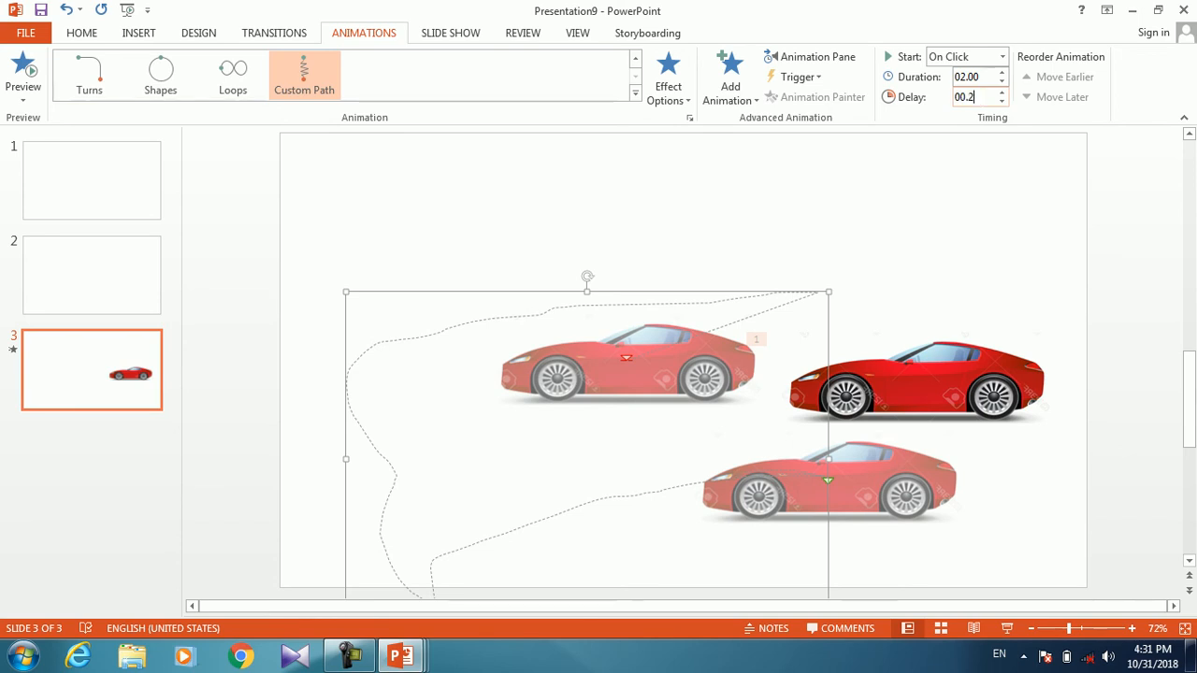
pyautogui.click(907, 395)
pyautogui.click(13, 66)
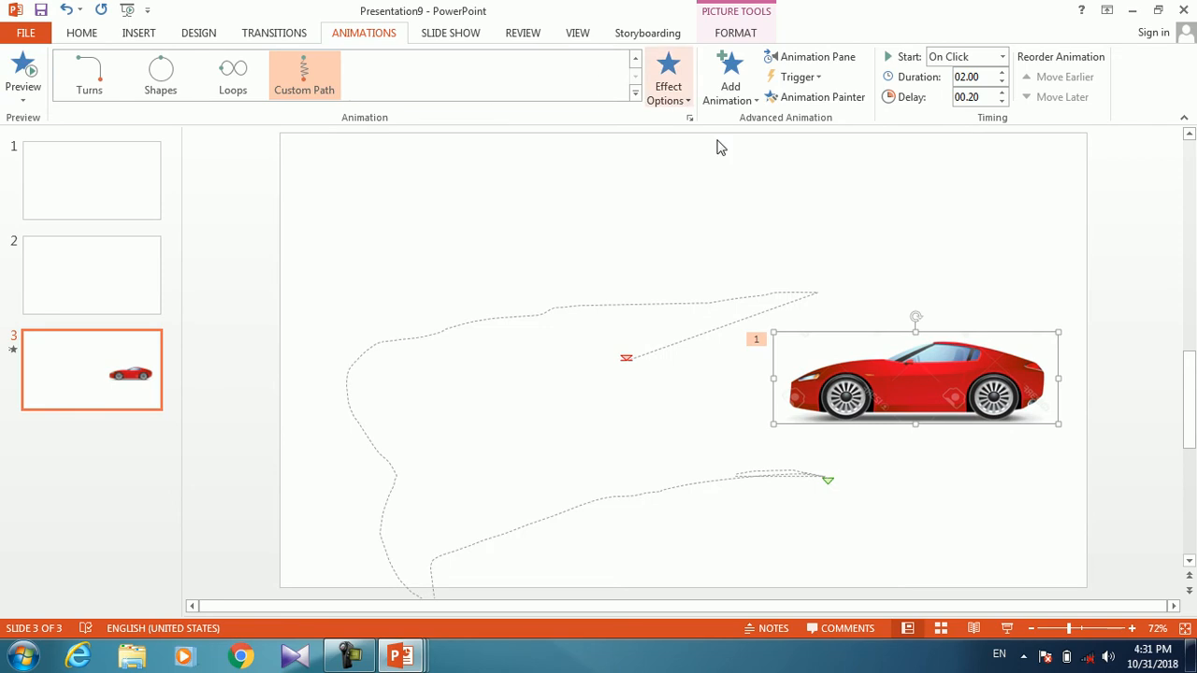
# Set the car's animation to be triggered on click of Picture 2.
pyautogui.click(818, 78)
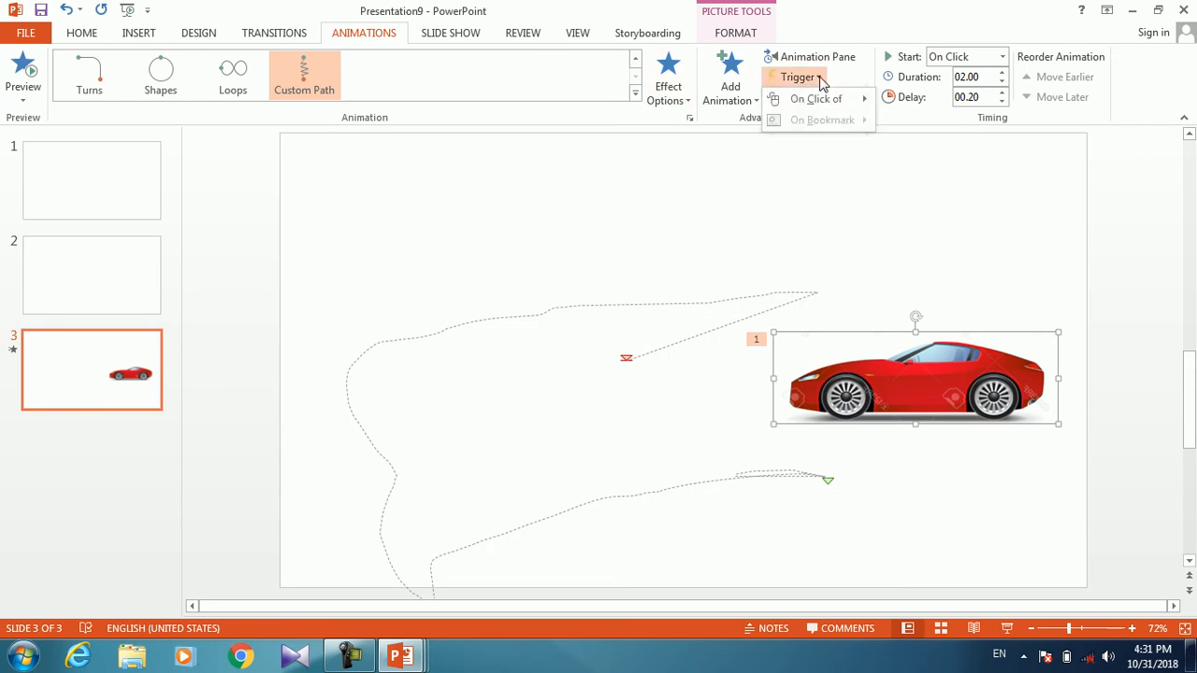
pyautogui.moveTo(826, 101)
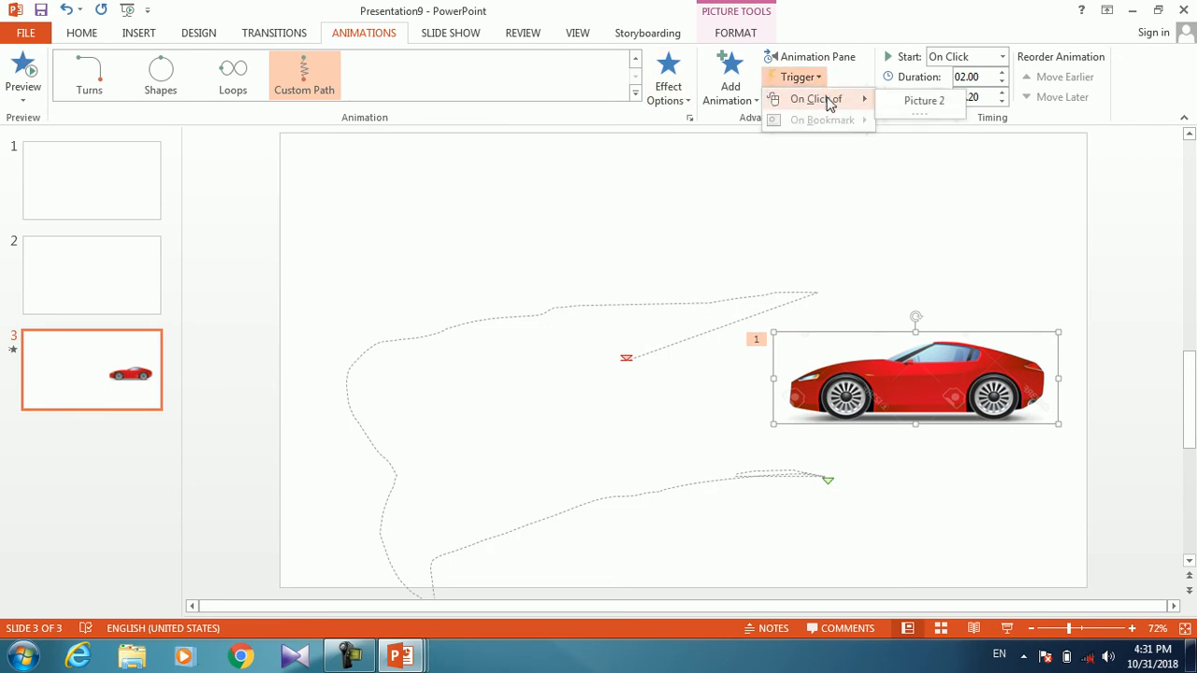
pyautogui.click(935, 107)
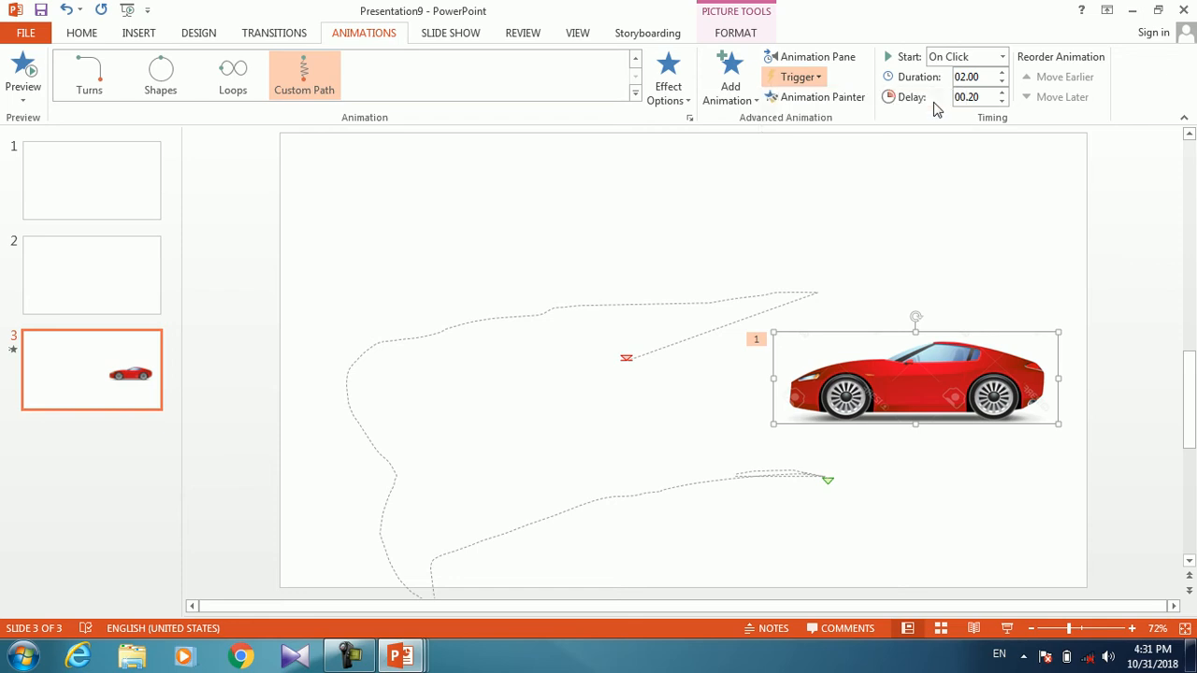
# Inspect the trigger assigned to the car's animation and the available options for the picture.
pyautogui.click(747, 342)
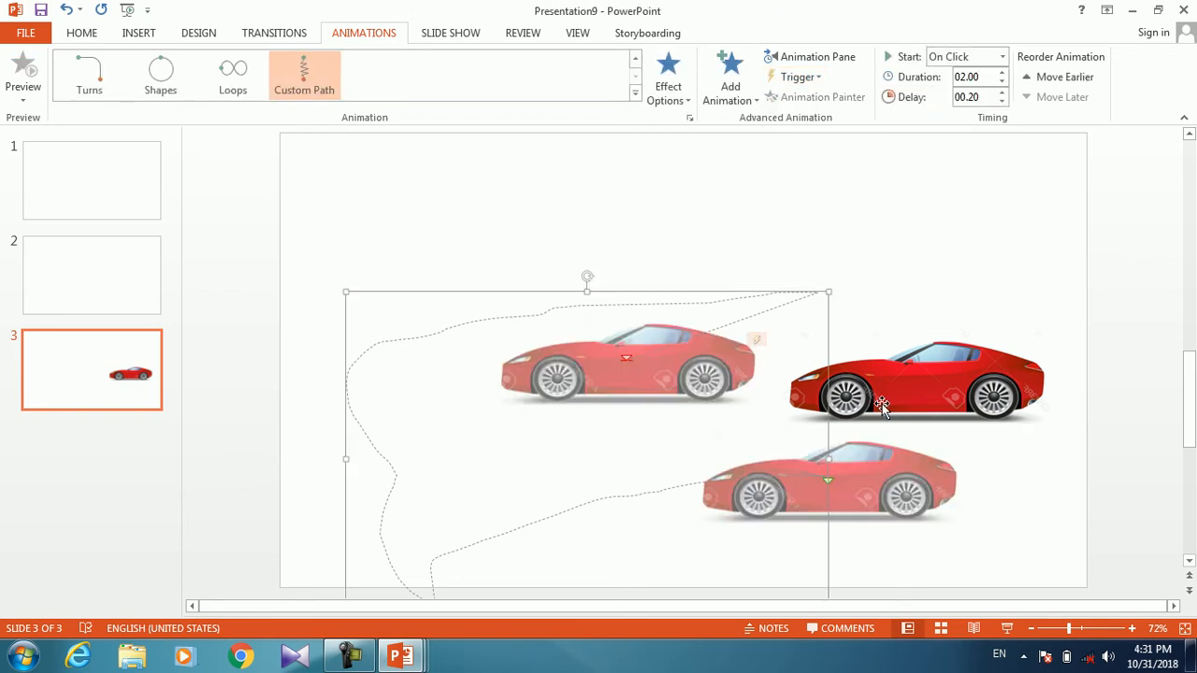
pyautogui.rightClick(757, 327)
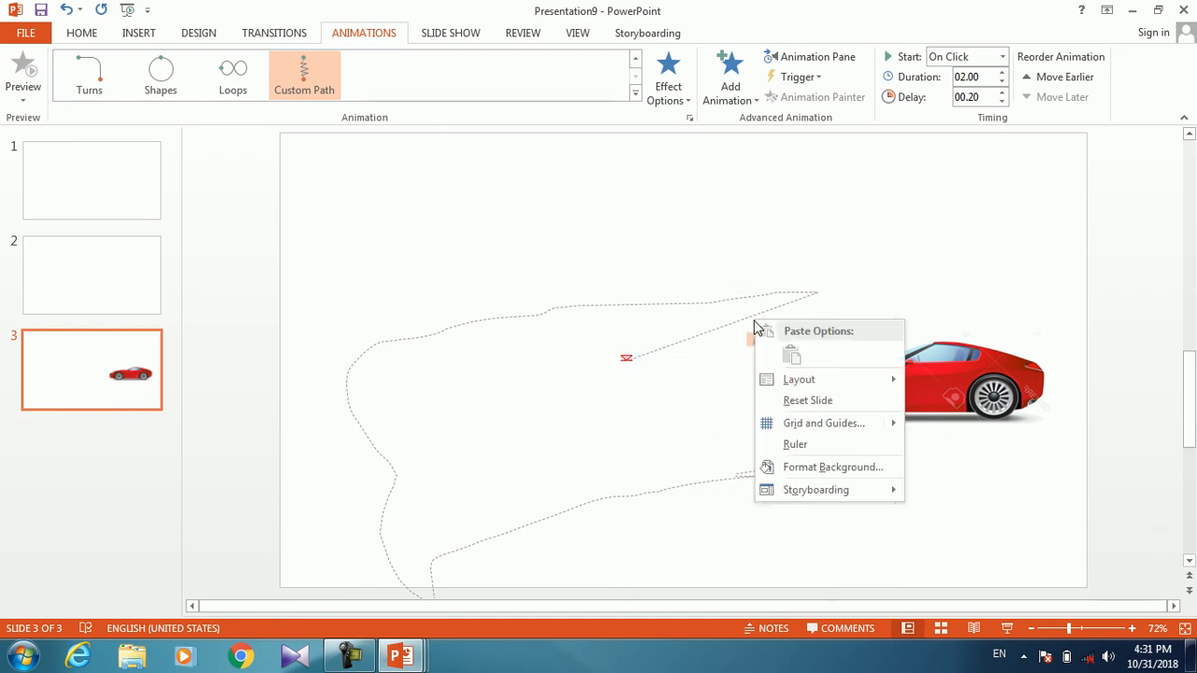
pyautogui.click(936, 395)
pyautogui.rightClick(914, 384)
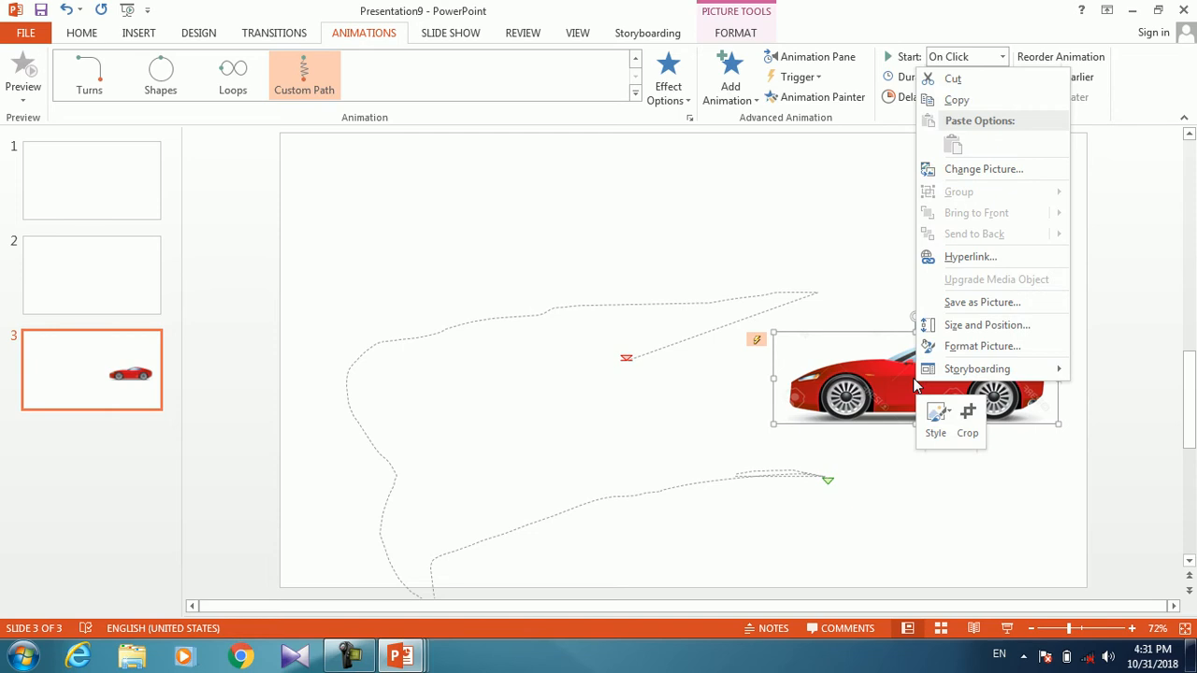
pyautogui.click(912, 383)
pyautogui.click(806, 78)
pyautogui.moveTo(822, 99)
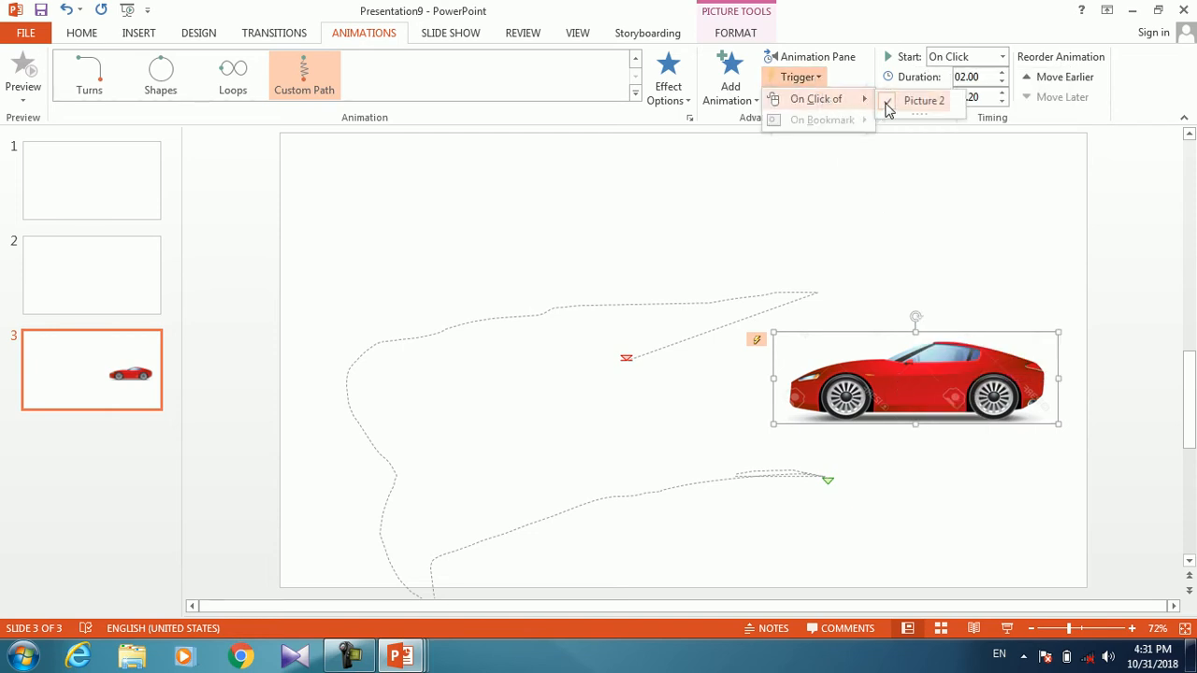
pyautogui.click(890, 104)
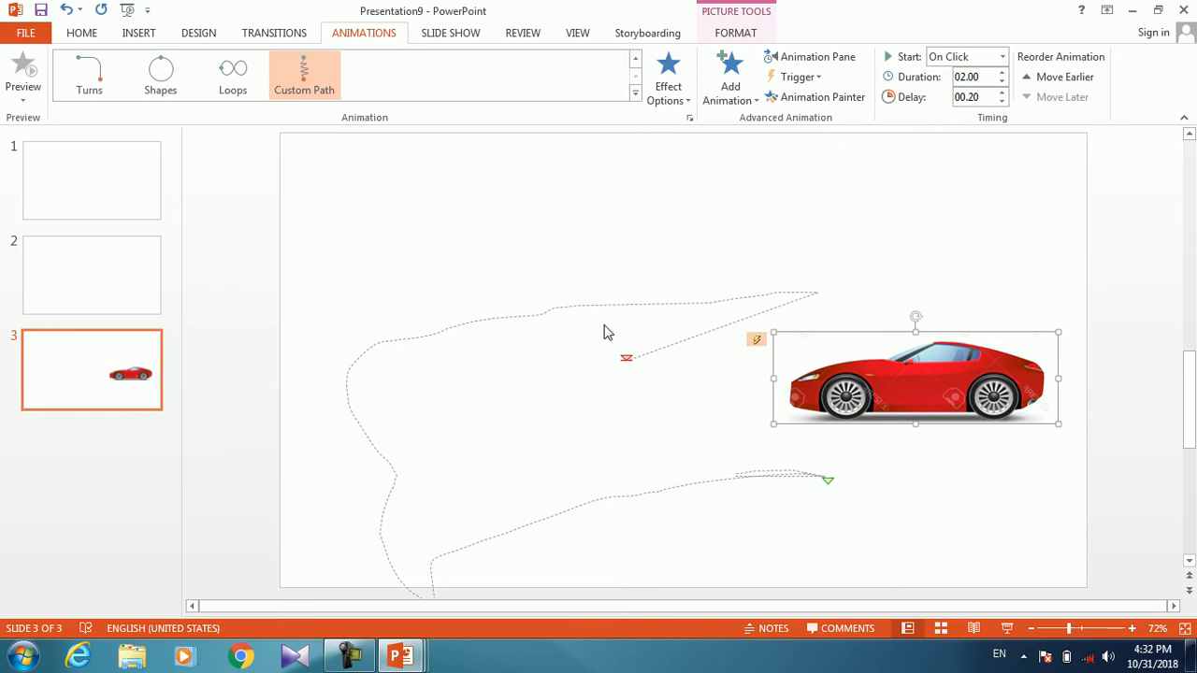
# Insert the butterfly picture on slide 2 and place it in the left part of the content area.
pyautogui.click(101, 260)
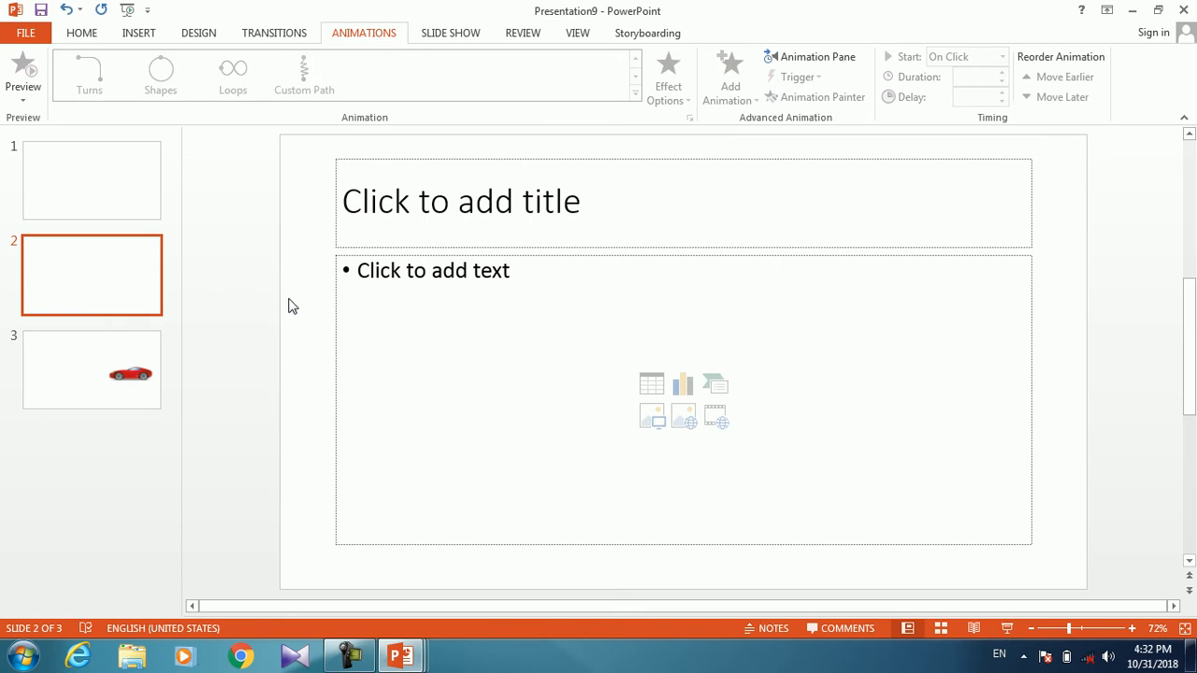
pyautogui.click(154, 35)
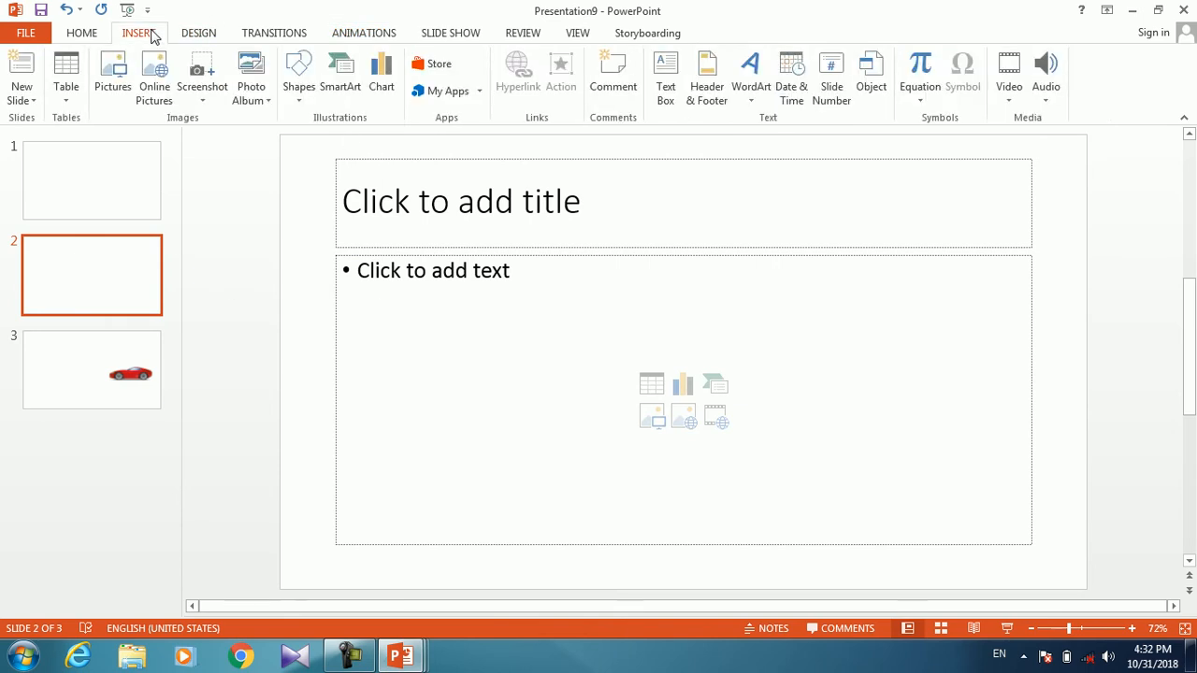
pyautogui.click(265, 100)
pyautogui.click(265, 100)
pyautogui.click(110, 73)
pyautogui.click(309, 271)
pyautogui.click(458, 391)
pyautogui.moveTo(596, 390); pyautogui.dragTo(424, 364)
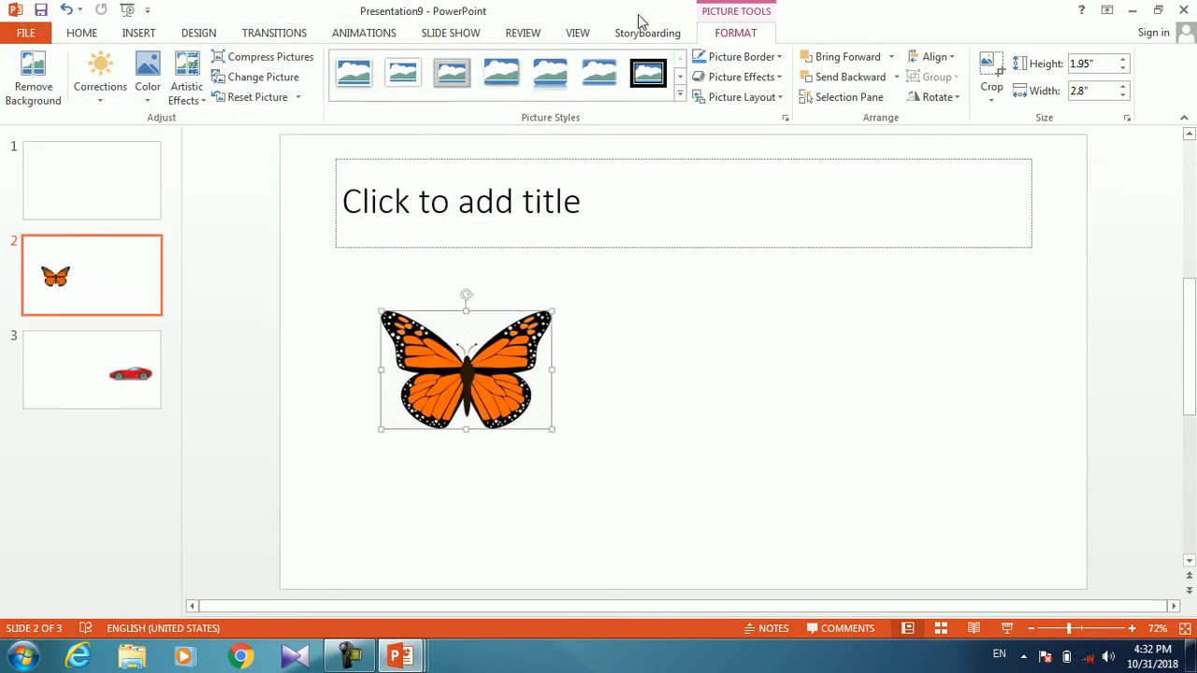
# Apply the Swivel entrance effect to the butterfly picture and preview the animation.
pyautogui.click(351, 31)
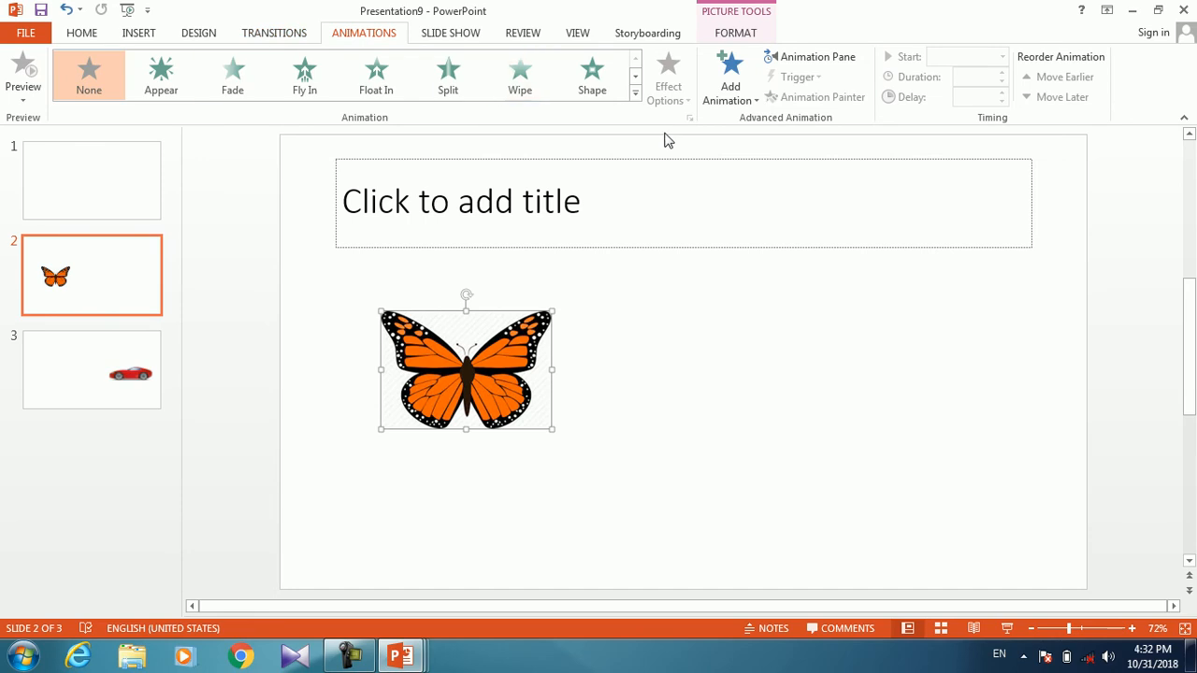
pyautogui.click(635, 93)
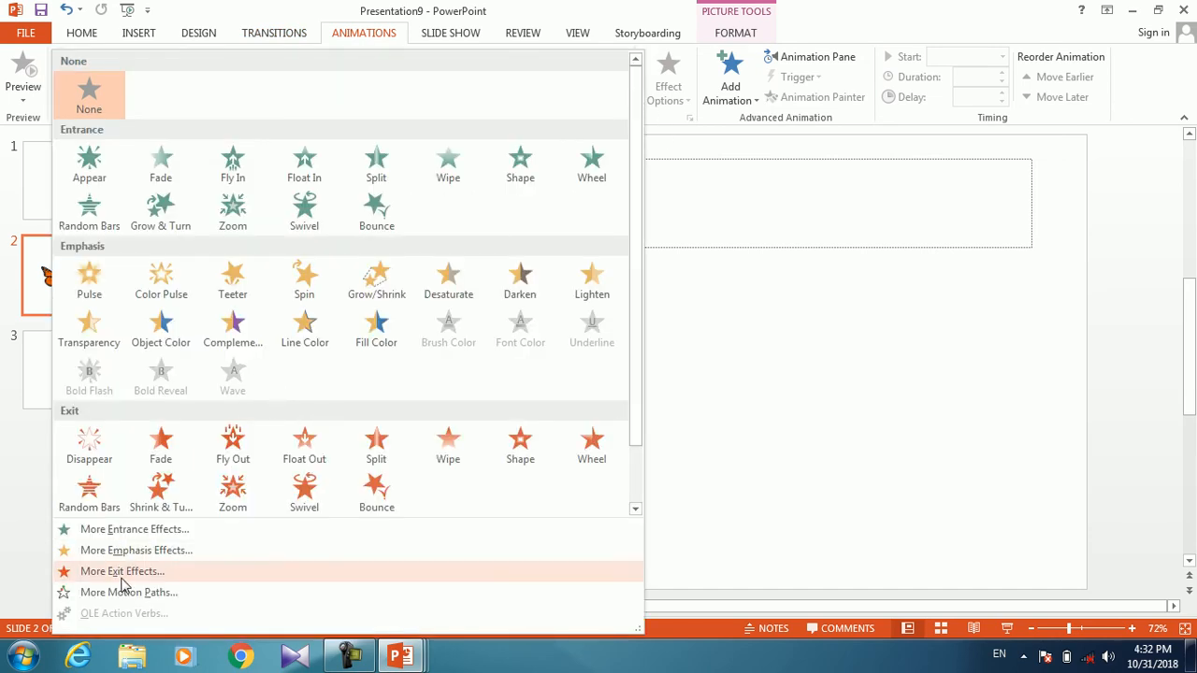
pyautogui.click(132, 530)
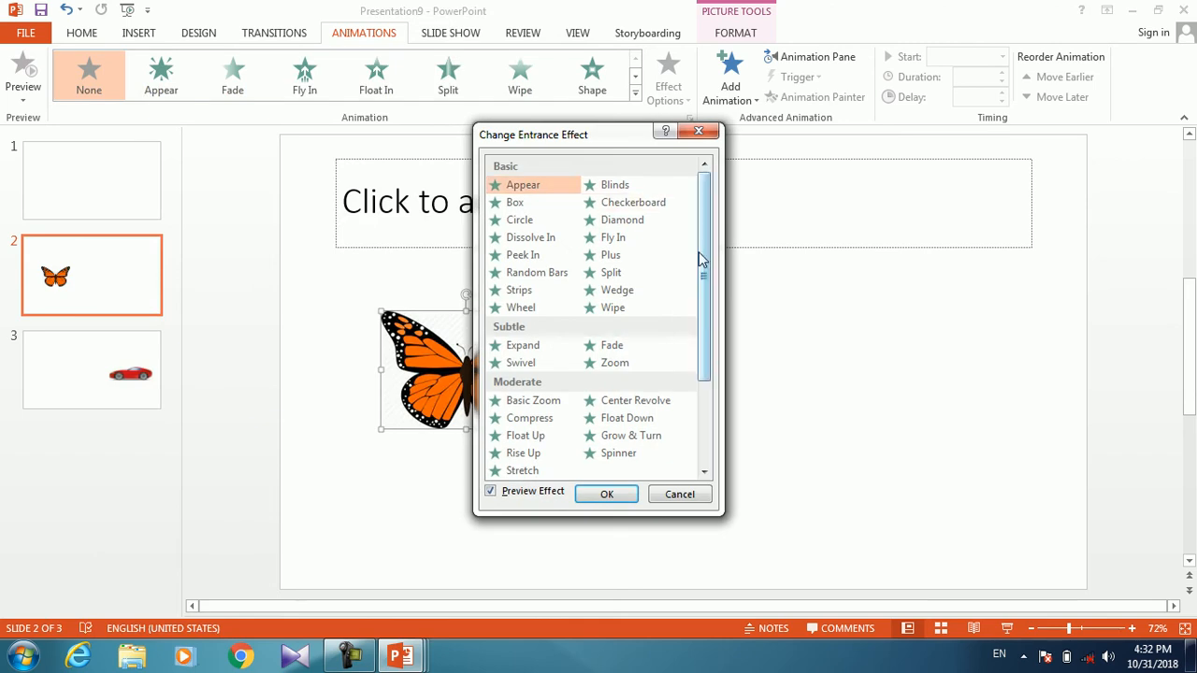
pyautogui.click(502, 365)
pyautogui.moveTo(628, 147); pyautogui.dragTo(893, 161)
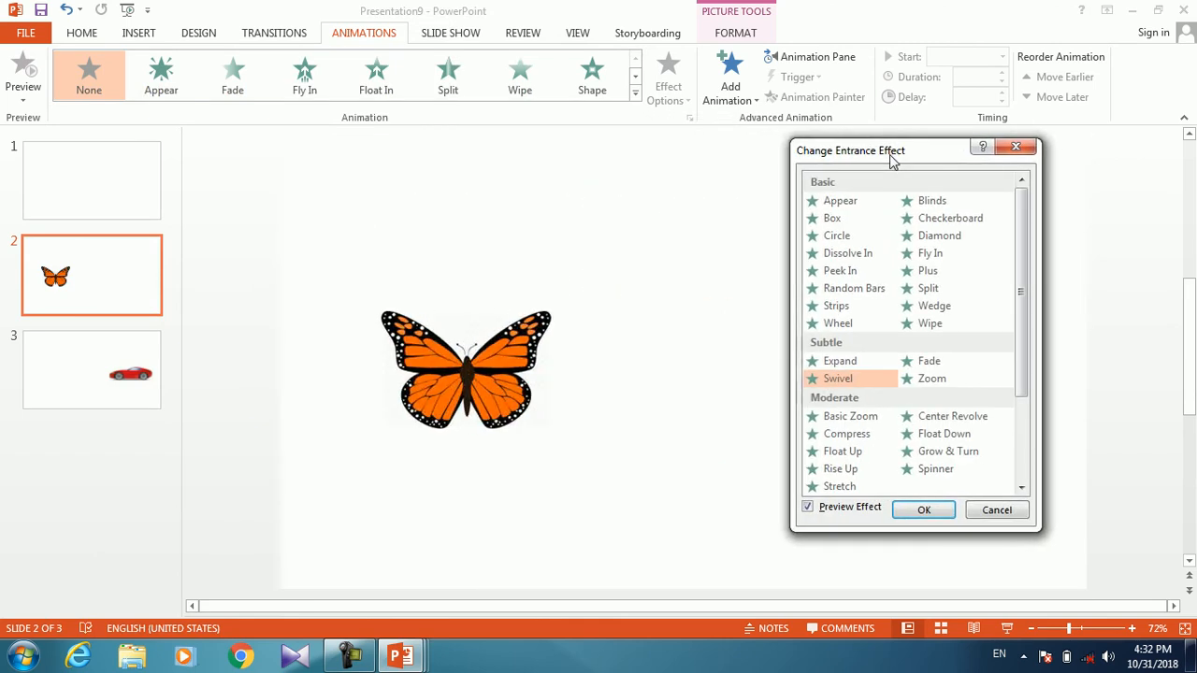
pyautogui.click(921, 514)
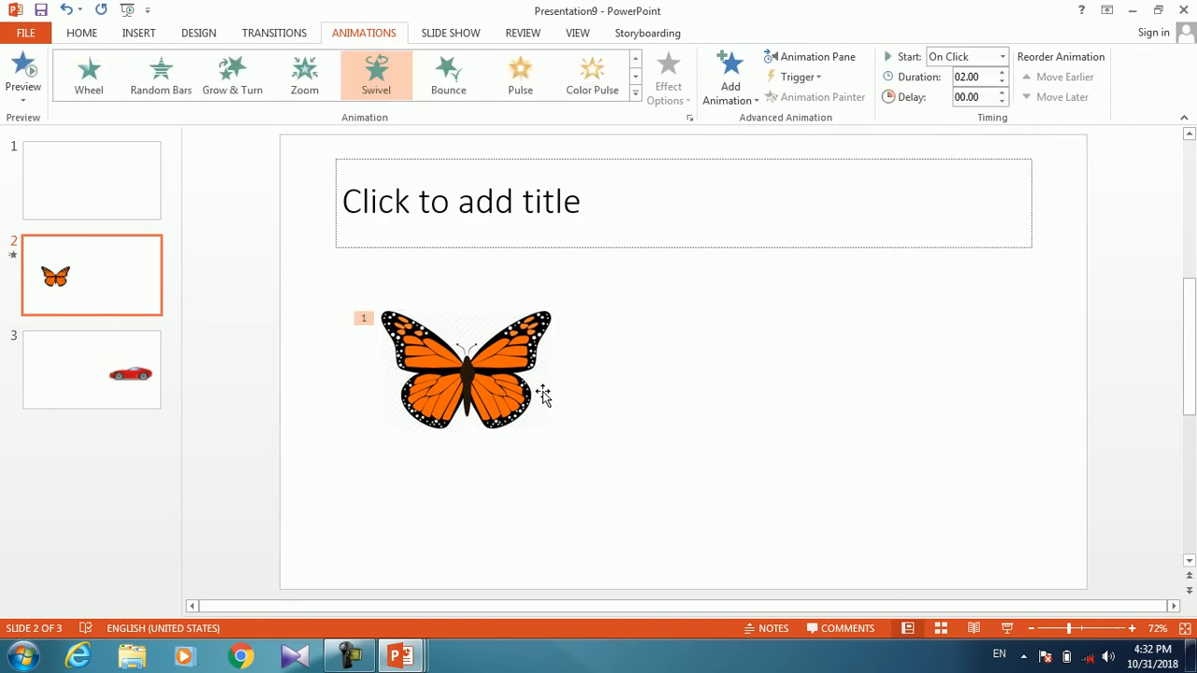
pyautogui.click(495, 379)
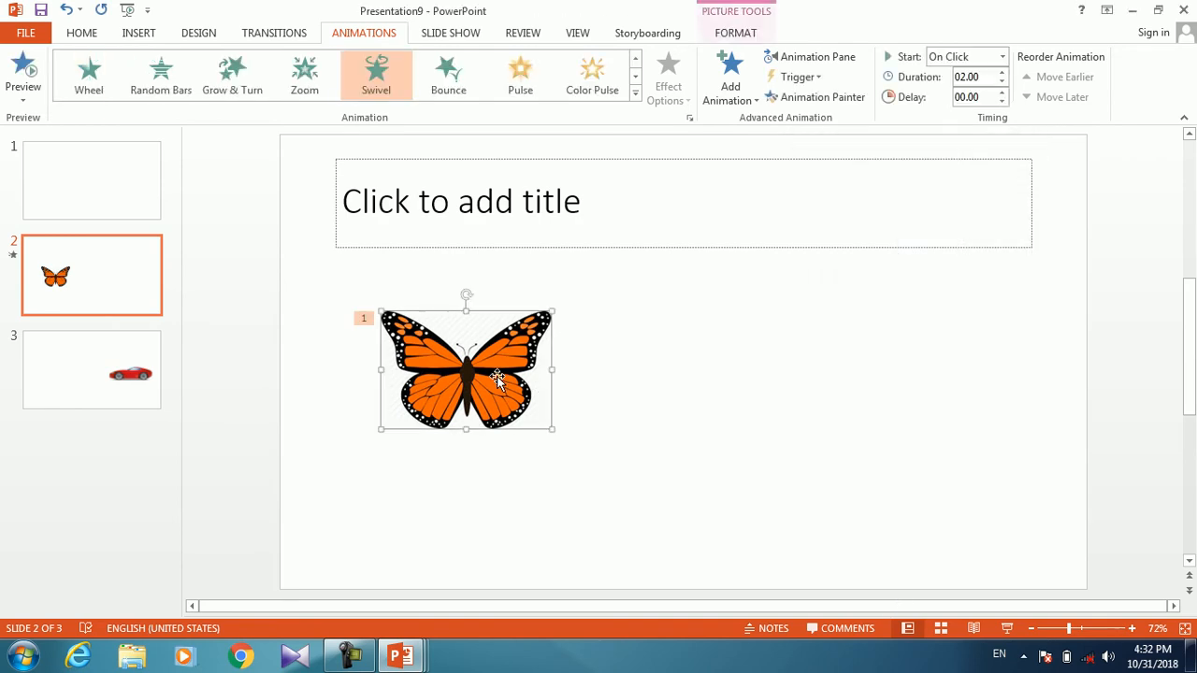
pyautogui.click(21, 72)
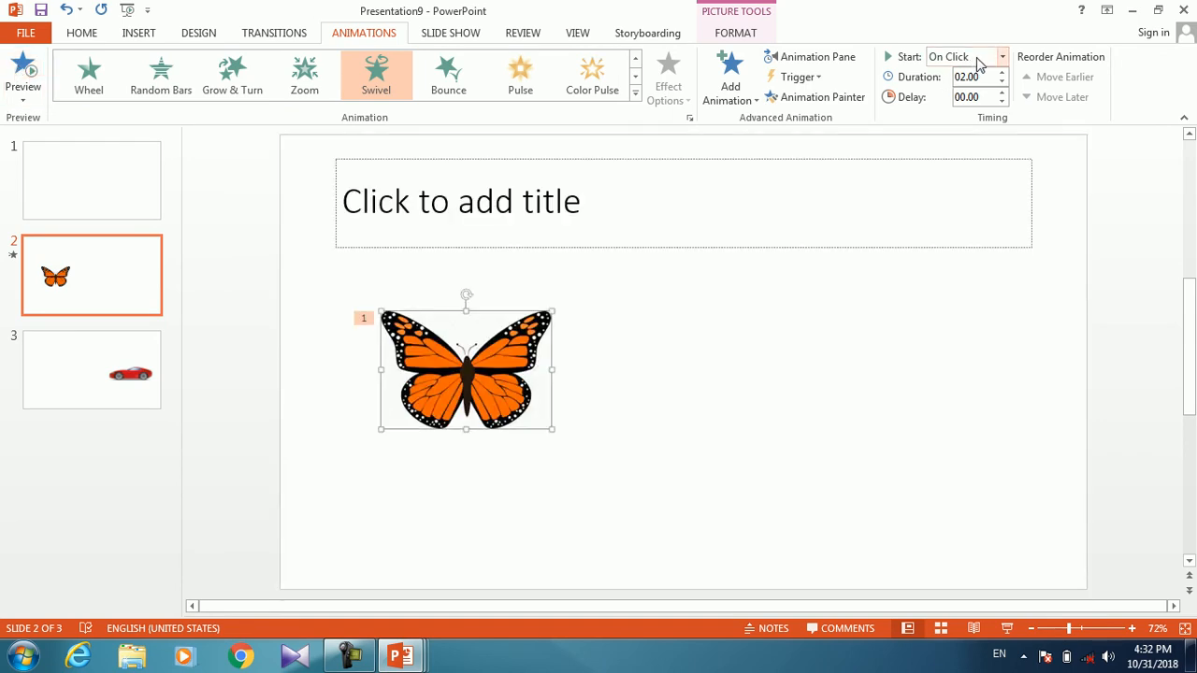
# Show the Animation Pane, enlarge the butterfly picture proportionally to about 1.5 times its size, and preview its animation.
pyautogui.click(850, 60)
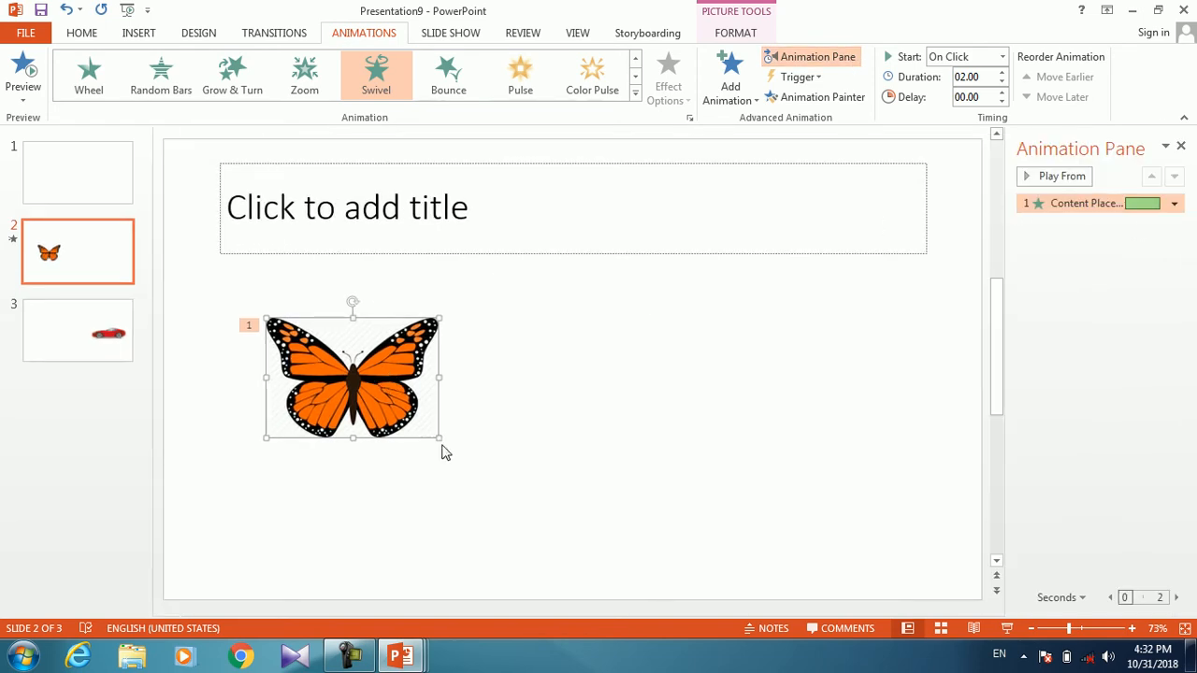
pyautogui.moveTo(458, 455); pyautogui.dragTo(523, 496)
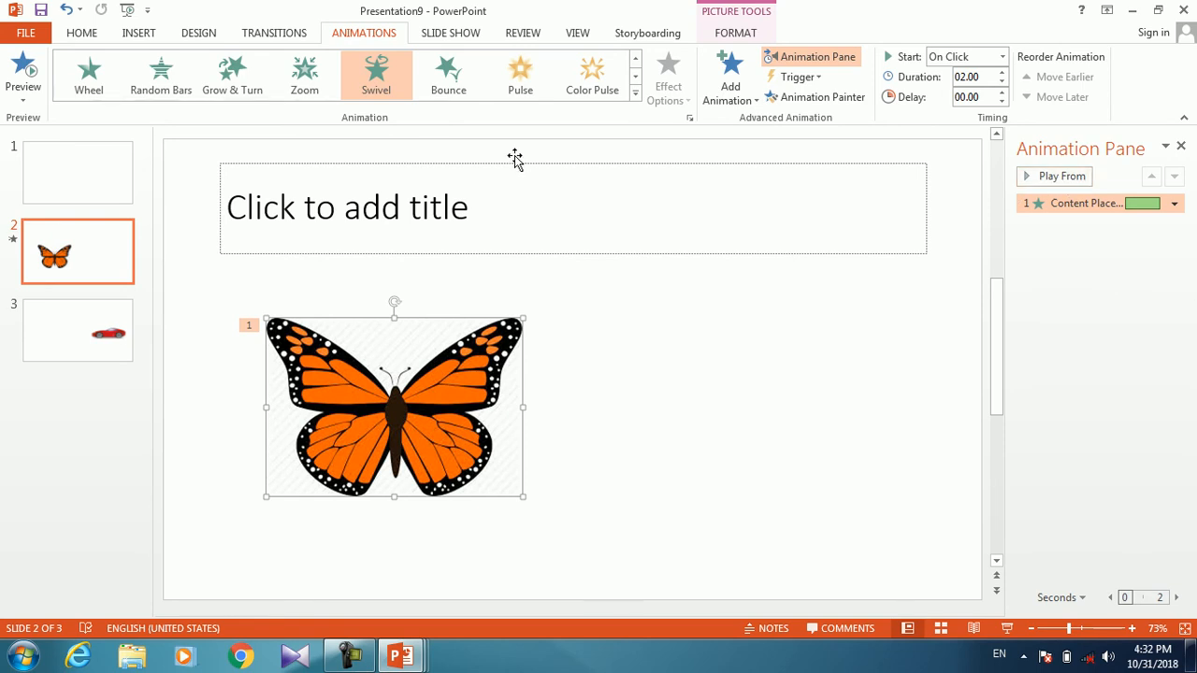
pyautogui.click(21, 73)
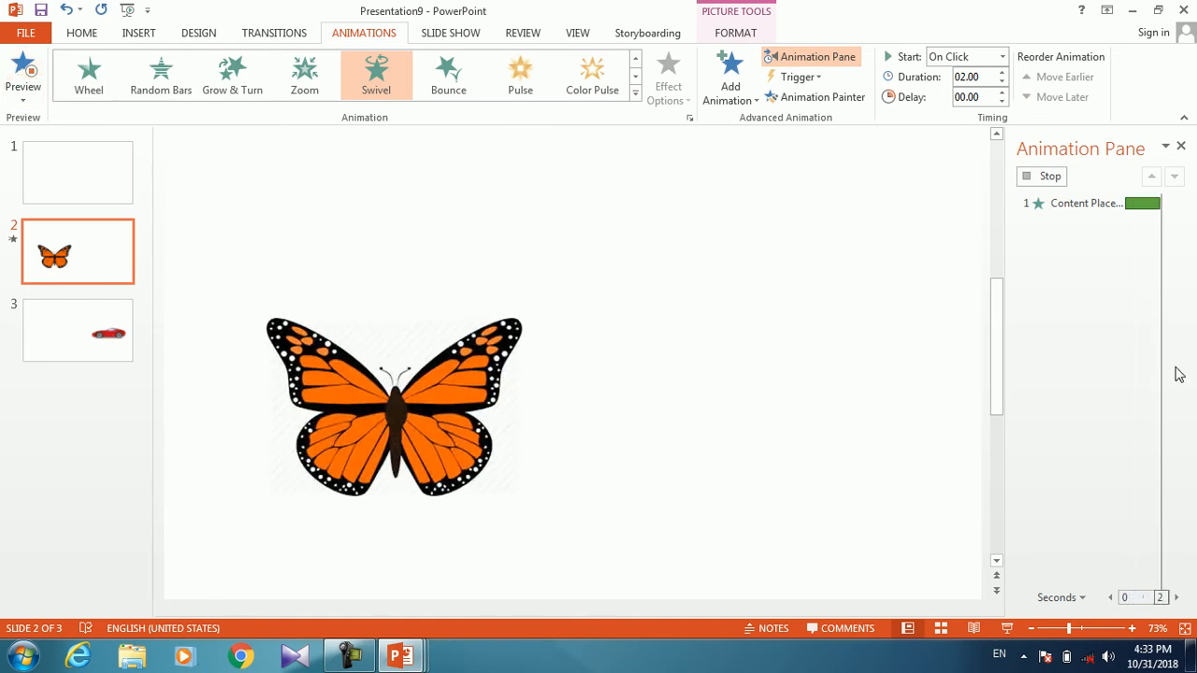
# Set the butterfly's Swivel animation to repeat 4 times in its timing settings.
pyautogui.rightClick(1096, 204)
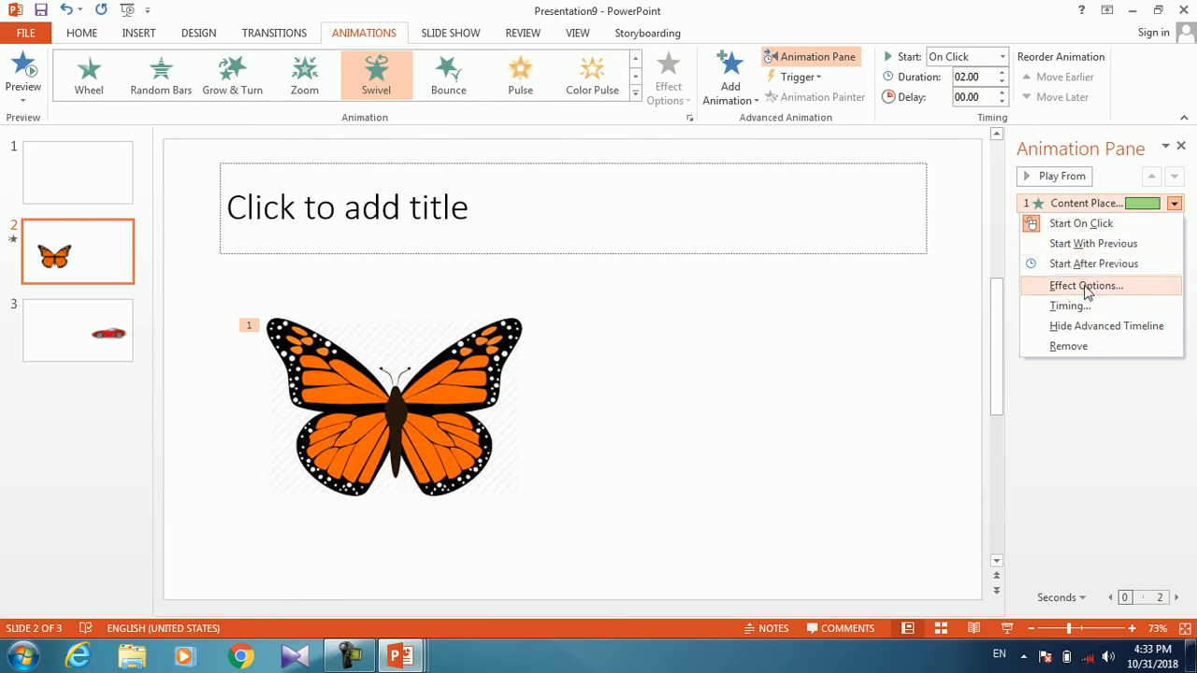
pyautogui.click(1068, 307)
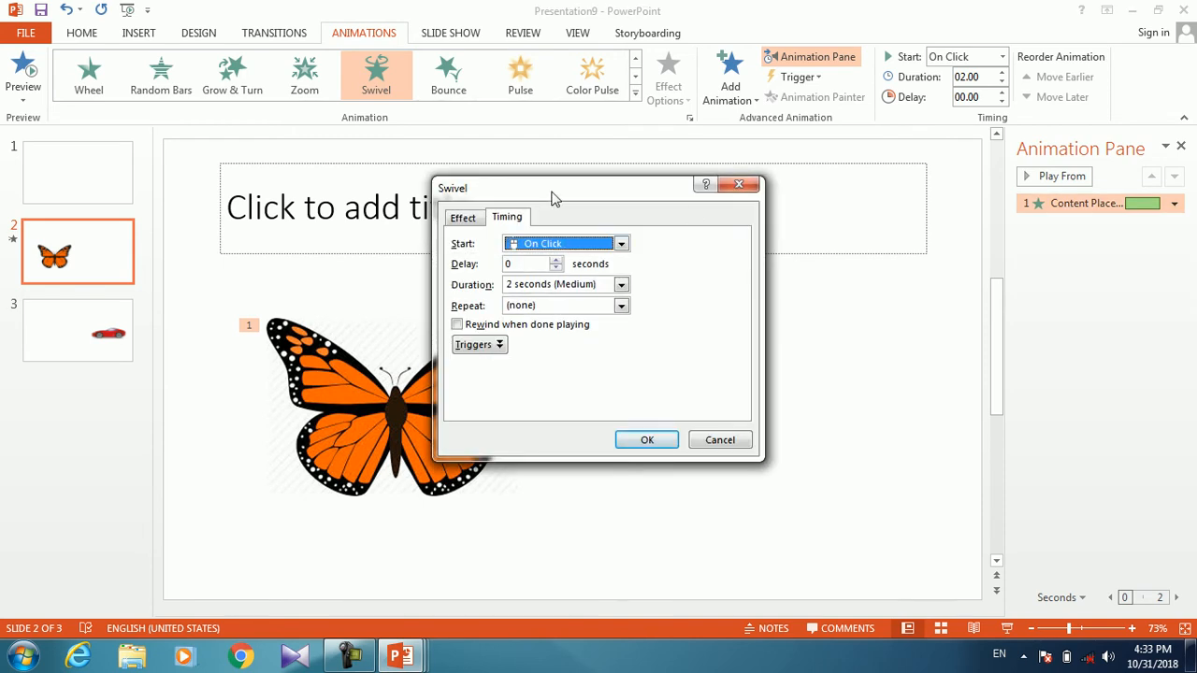
pyautogui.moveTo(552, 199); pyautogui.dragTo(632, 207)
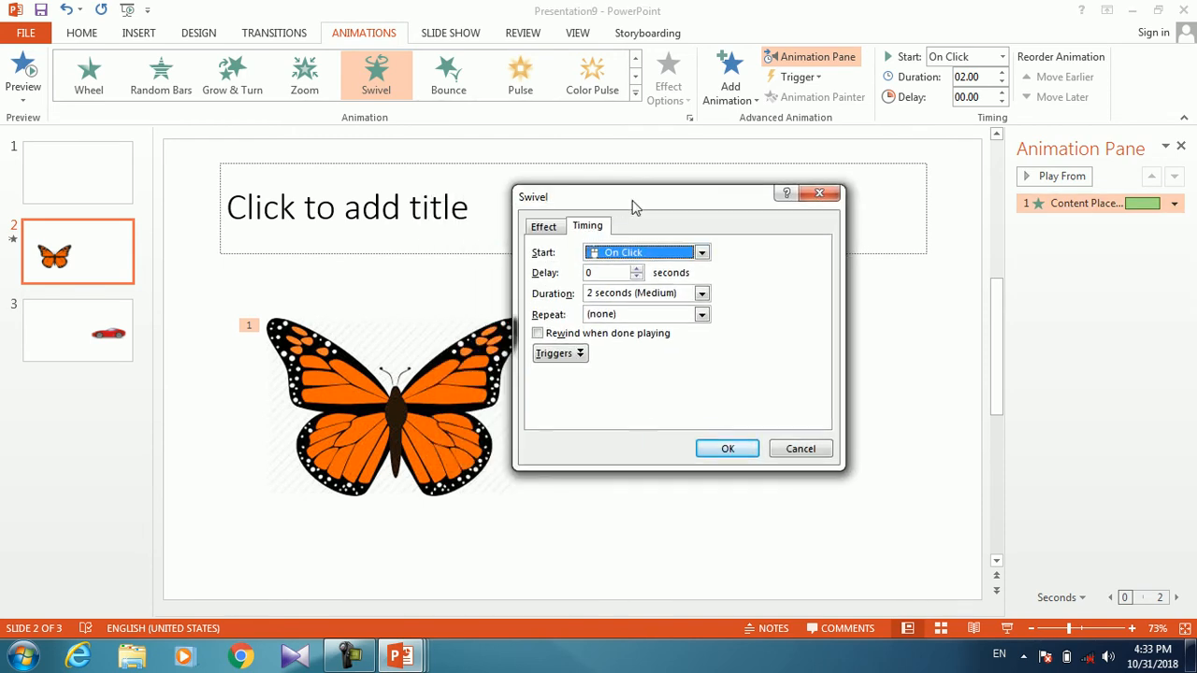
pyautogui.click(701, 293)
pyautogui.click(707, 297)
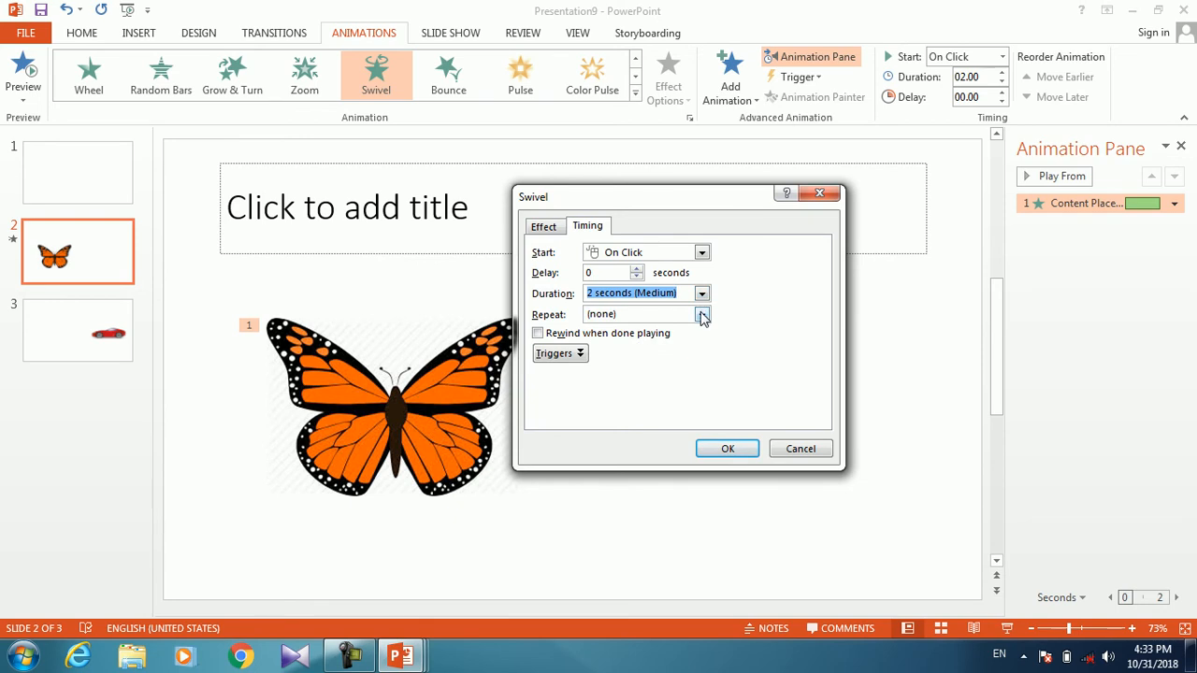
pyautogui.click(701, 314)
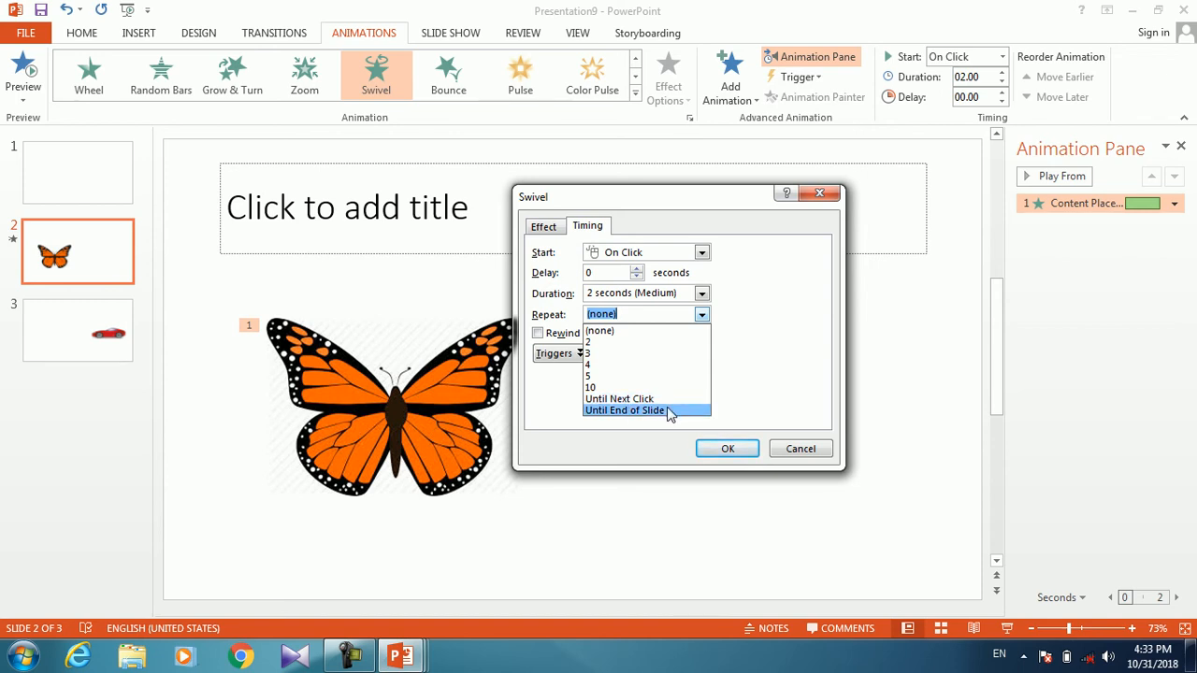
pyautogui.click(629, 367)
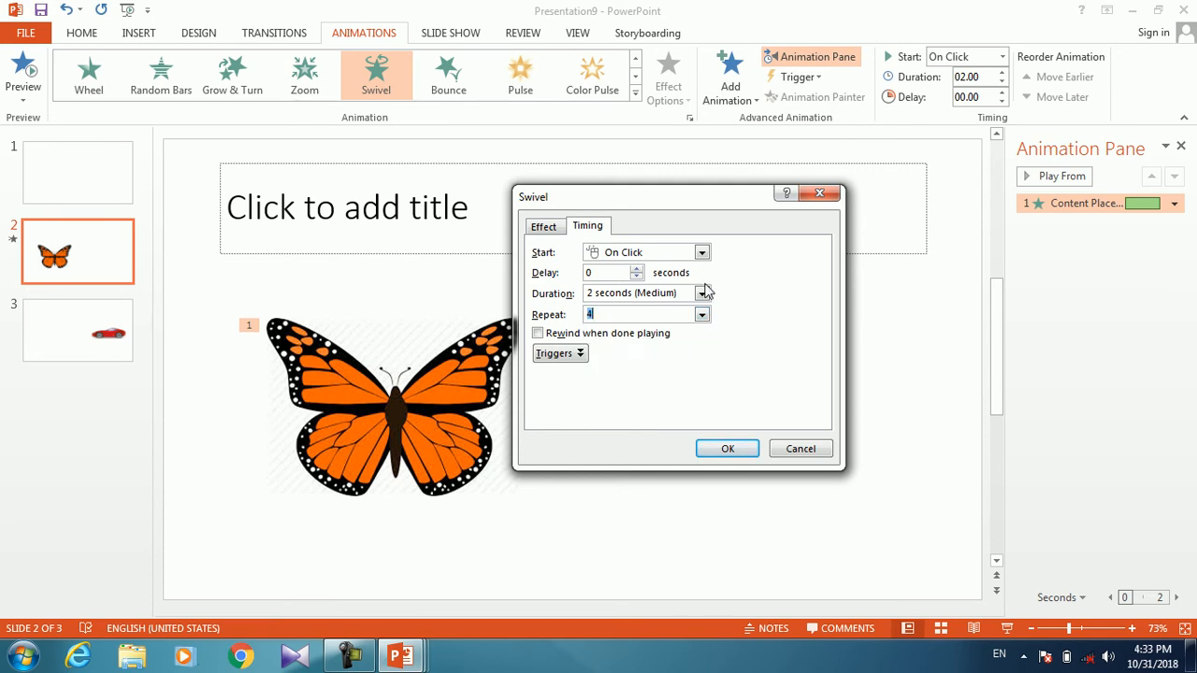
pyautogui.click(721, 447)
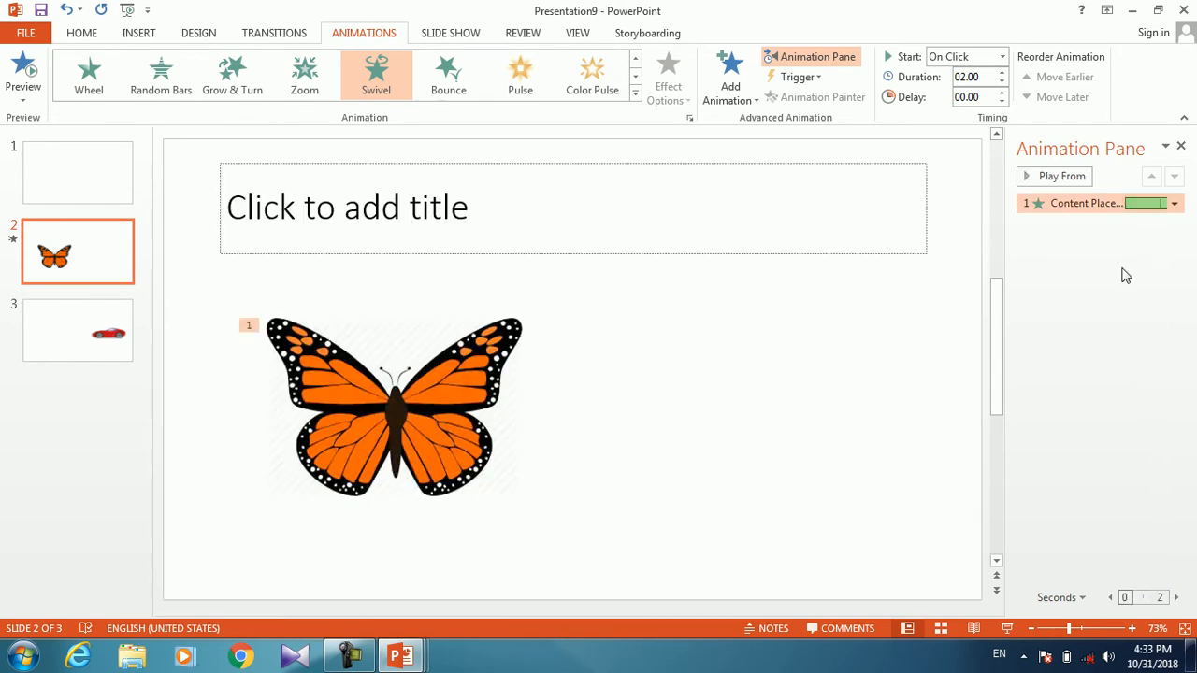
# Make the butterfly's Swivel animation start with the previous one and preview it.
pyautogui.rightClick(1089, 203)
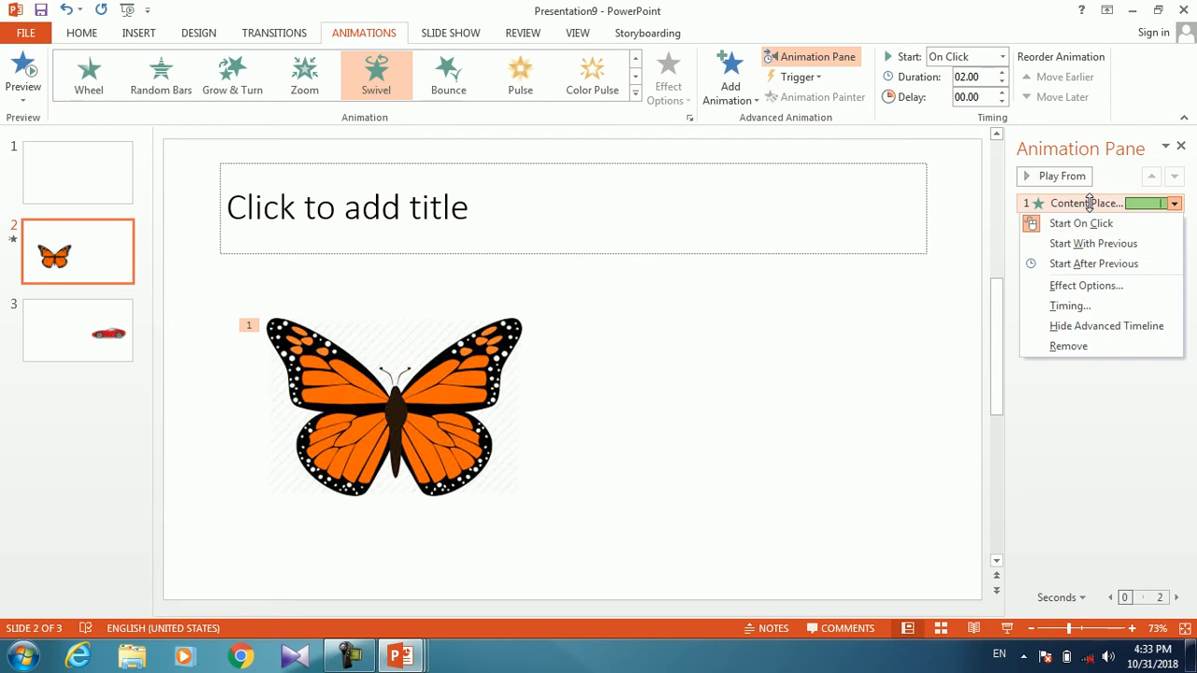
pyautogui.click(1090, 244)
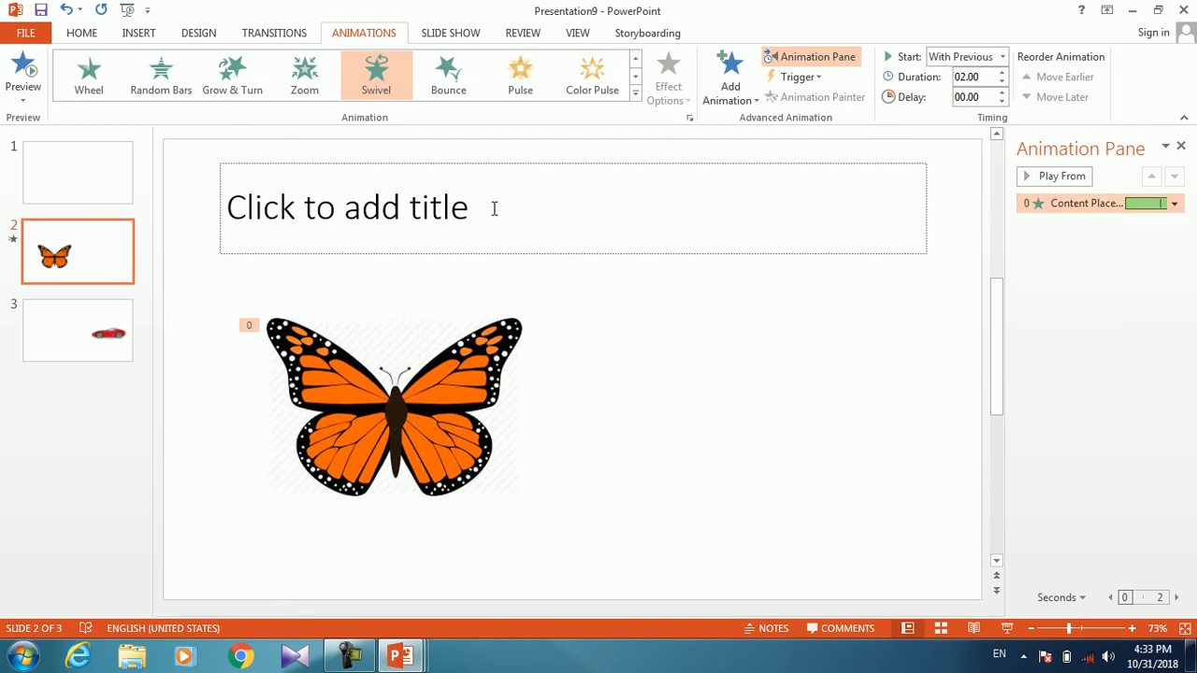
pyautogui.click(23, 73)
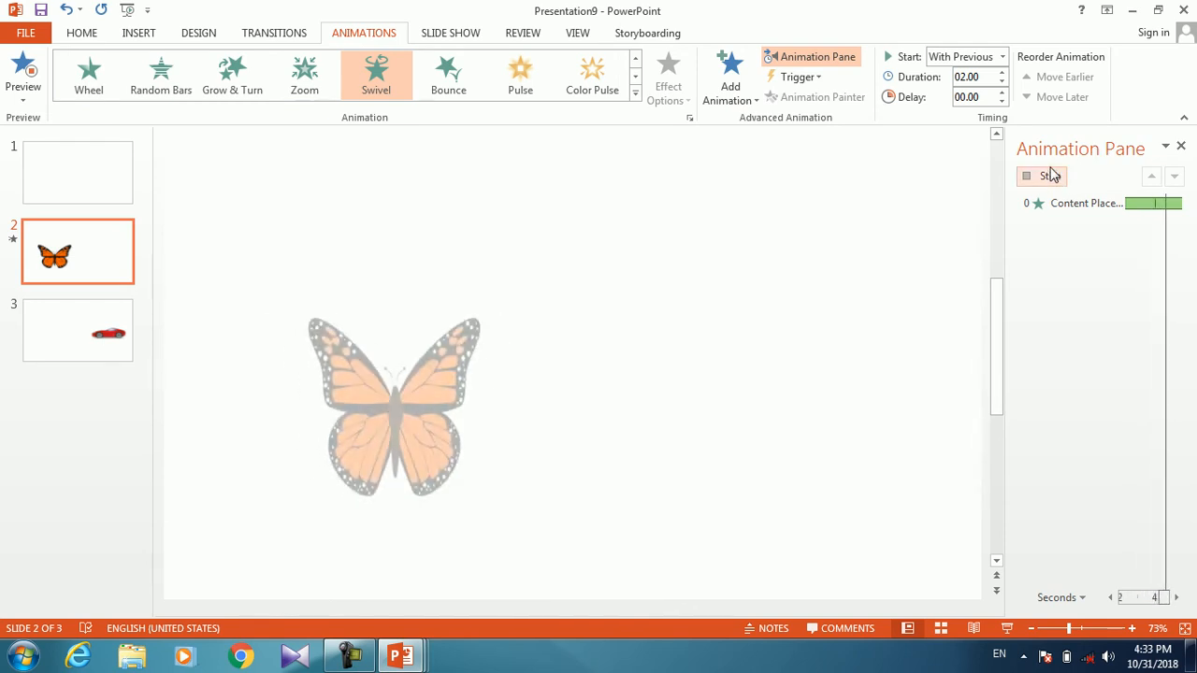
# Add the Color Pulse, Fade and Pulse effects to the butterfly picture as additional animations.
pyautogui.click(743, 105)
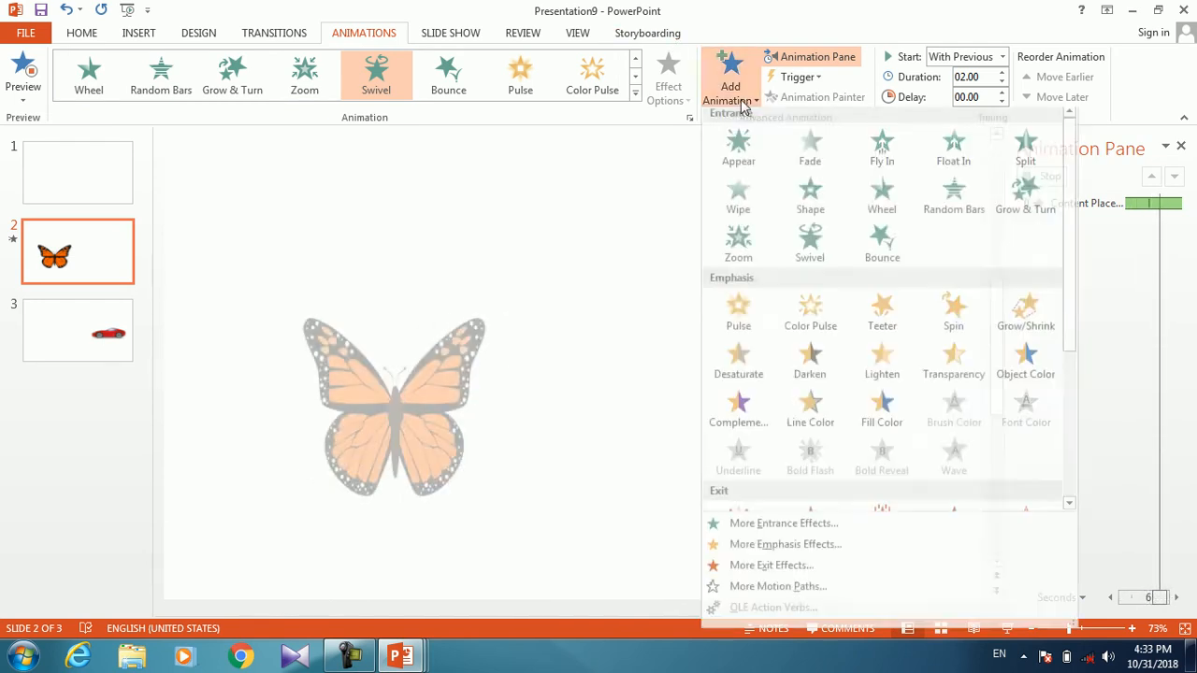
pyautogui.click(823, 337)
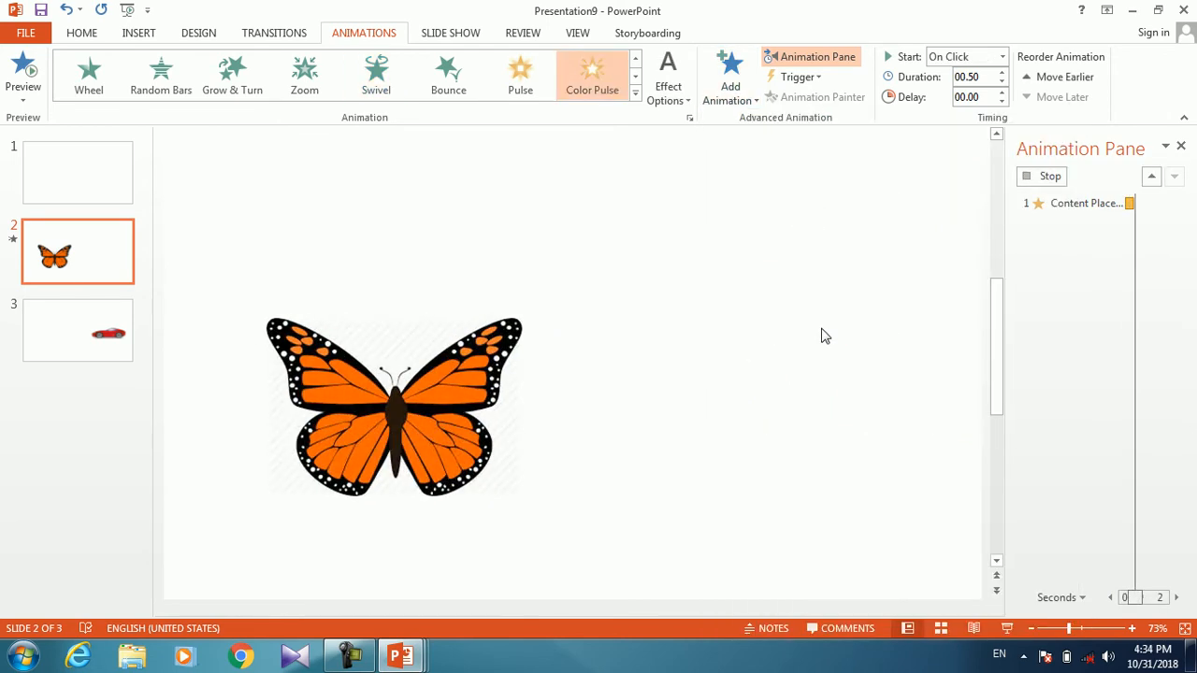
pyautogui.click(736, 75)
pyautogui.click(795, 143)
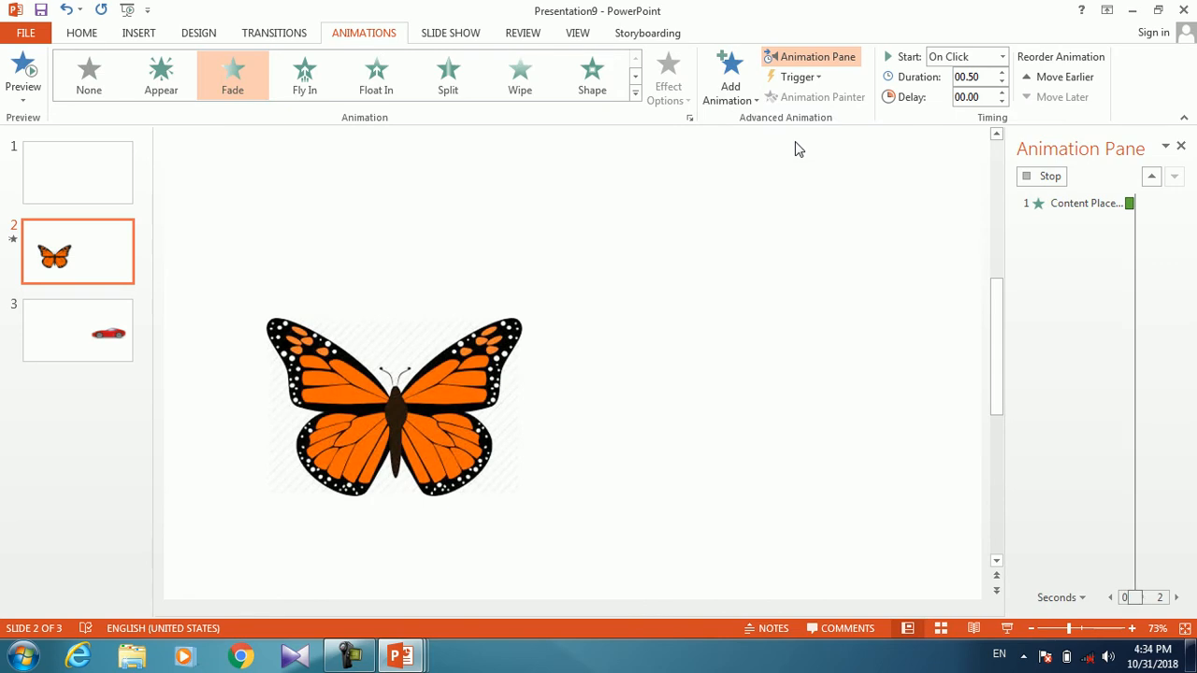
pyautogui.click(732, 88)
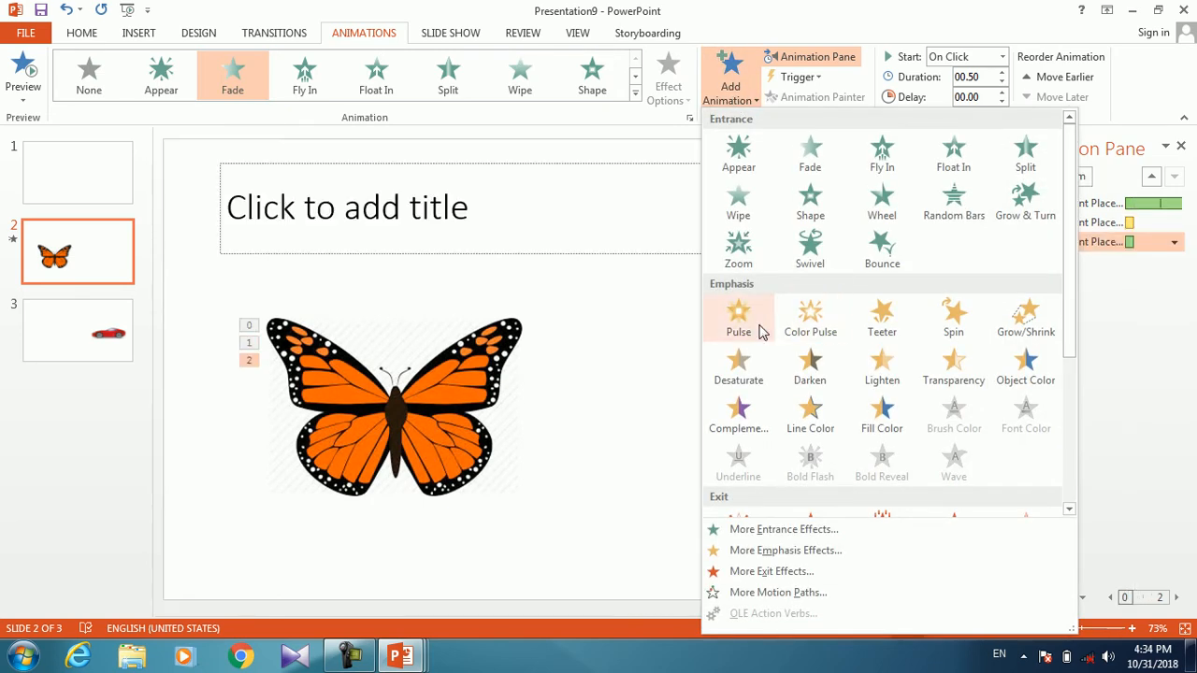
pyautogui.click(758, 331)
# Preview the Lighten, Object Color and Color Pulse emphasis effects on the butterfly's last animation without applying a change.
pyautogui.click(730, 84)
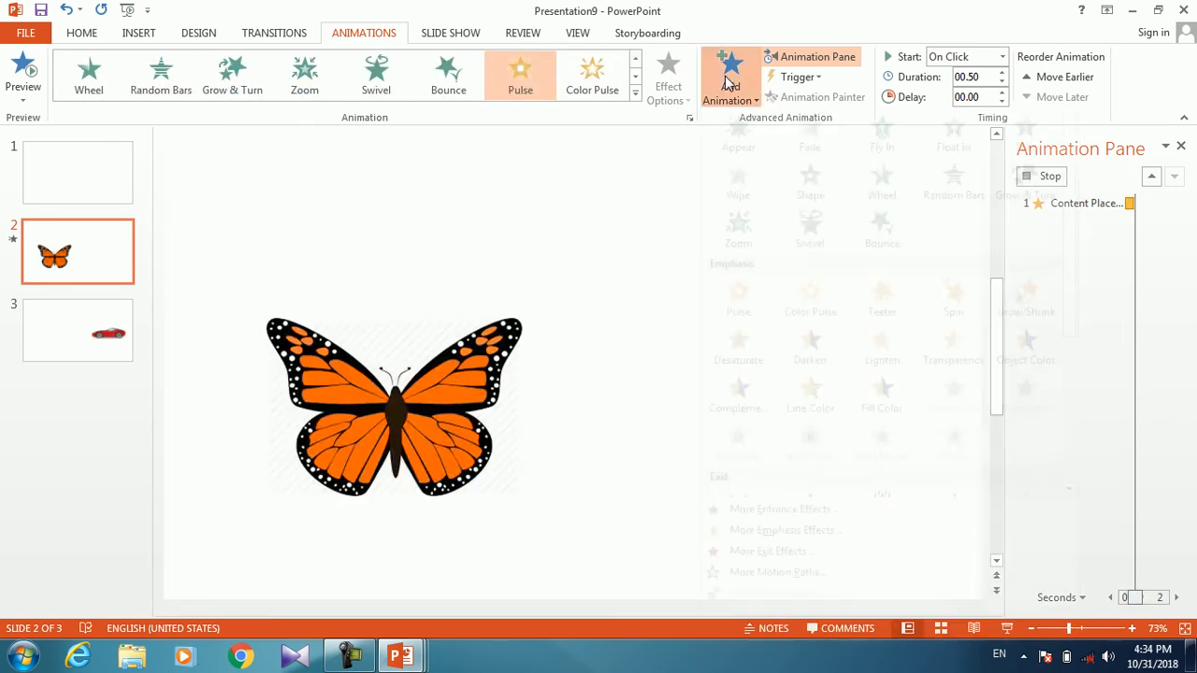
pyautogui.click(730, 82)
pyautogui.click(636, 95)
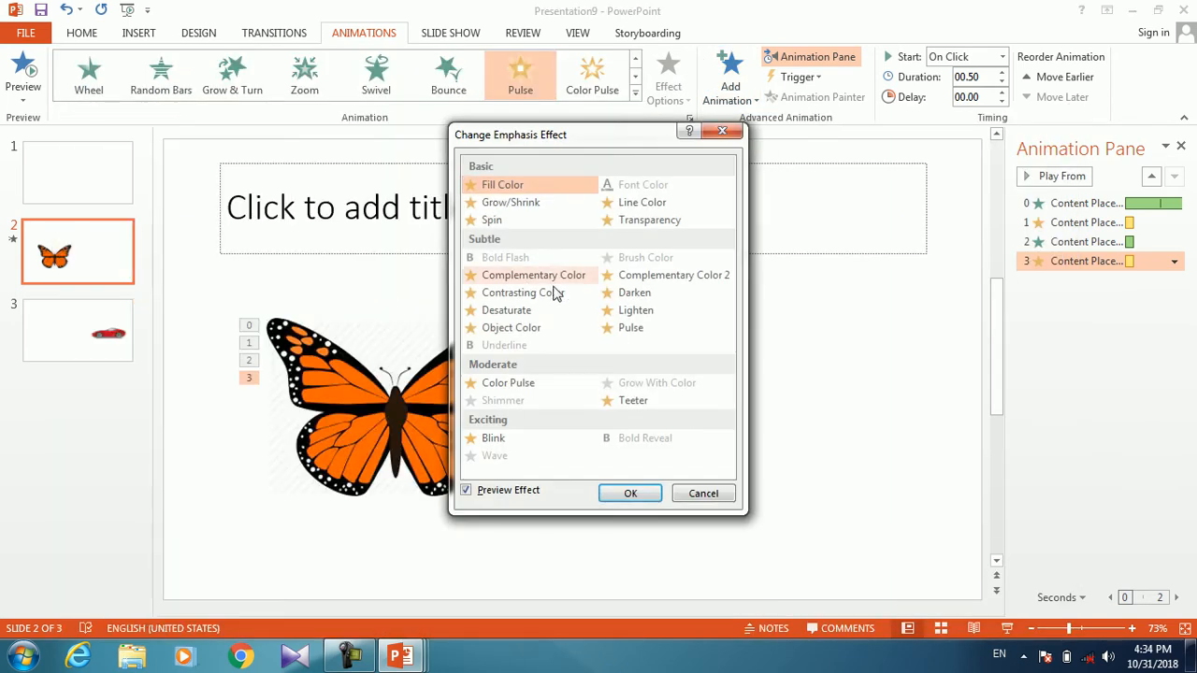
pyautogui.click(635, 312)
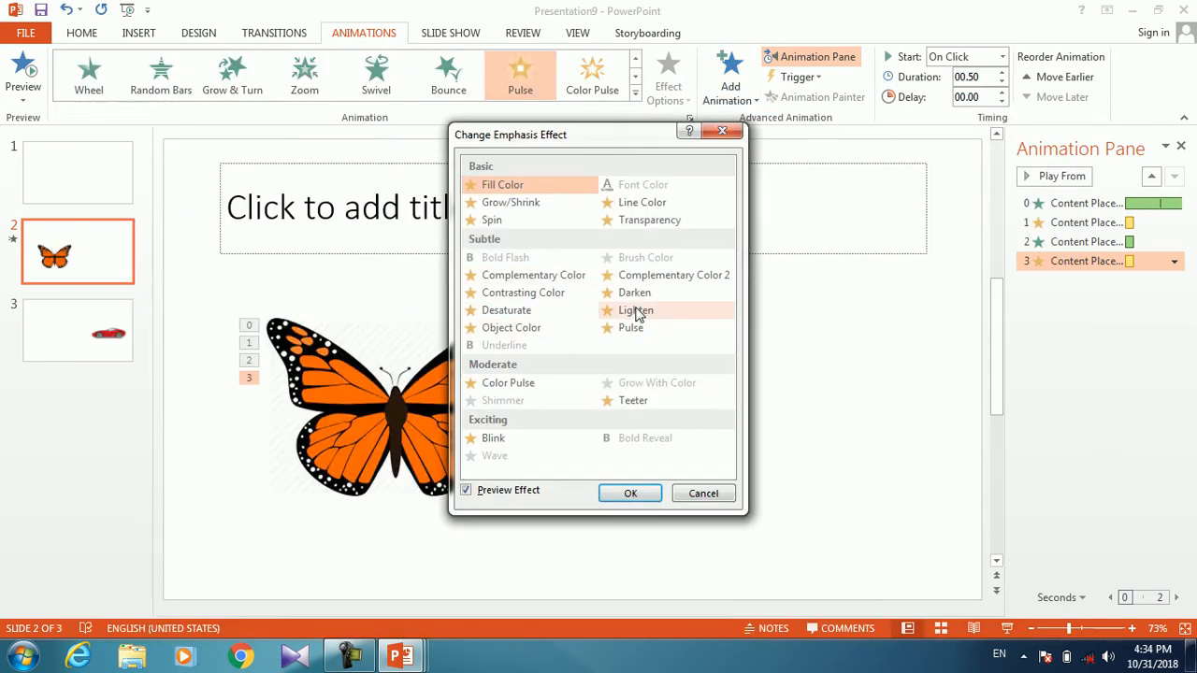
pyautogui.click(510, 328)
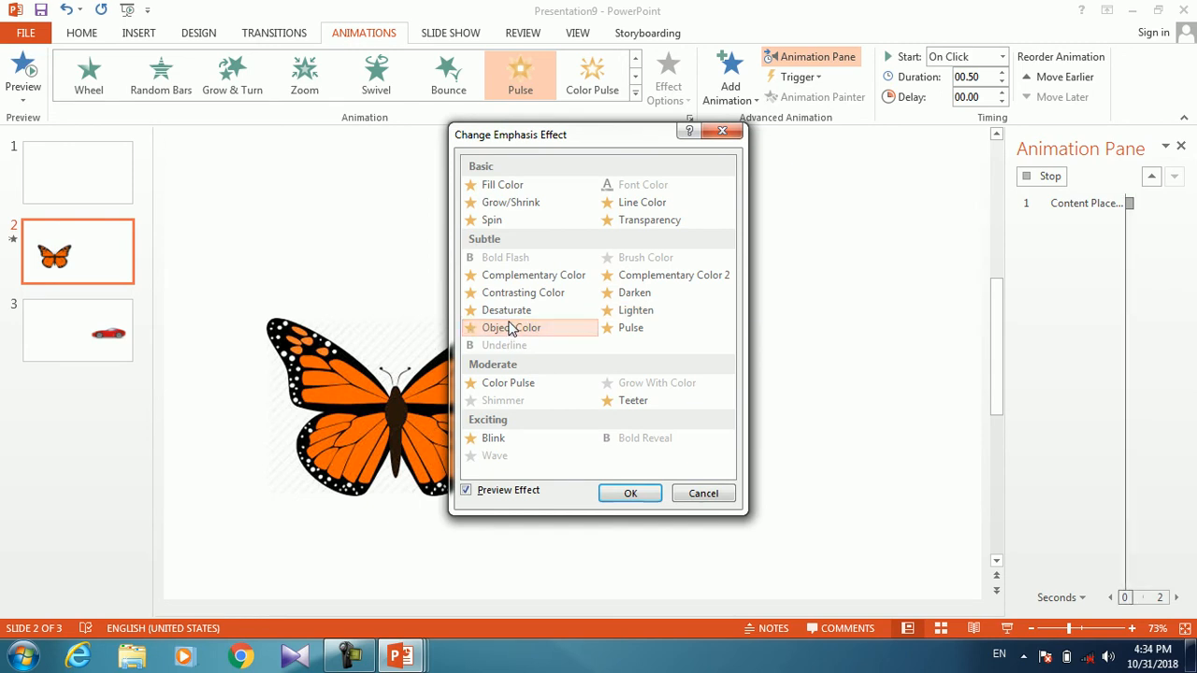
pyautogui.click(514, 385)
pyautogui.click(689, 492)
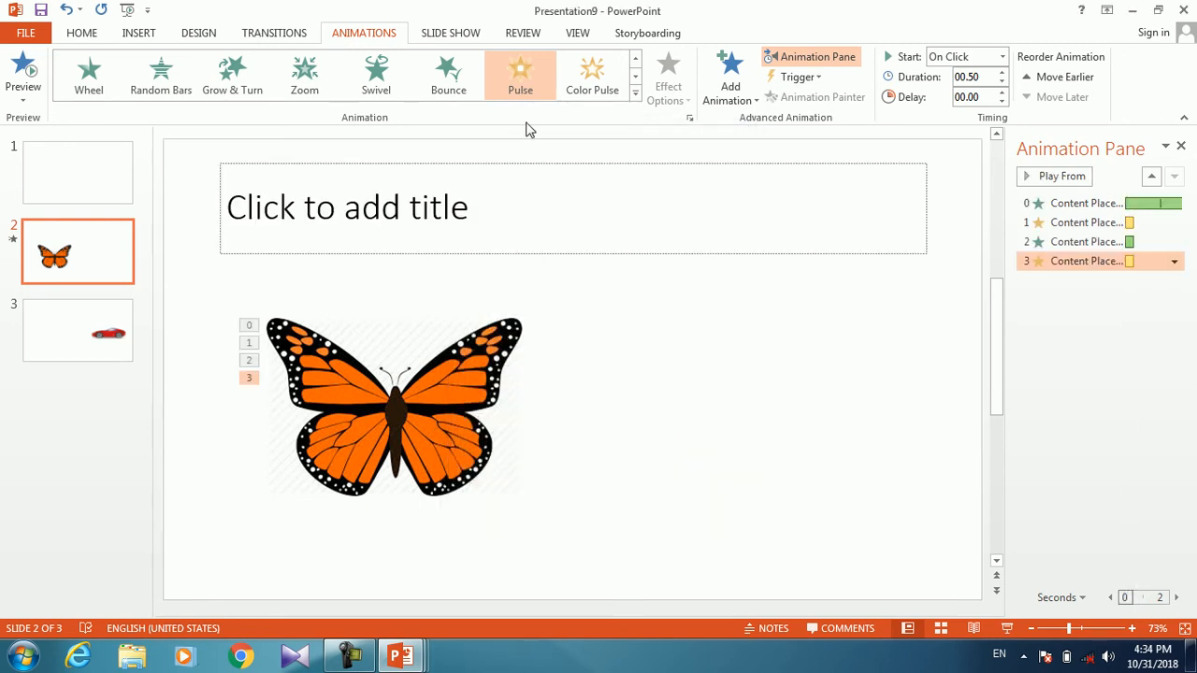
# Try Bounce, Zoom, Grow & Turn and Random Bars as the butterfly's last animation, finishing with the Wheel effect.
pyautogui.click(404, 71)
pyautogui.click(447, 77)
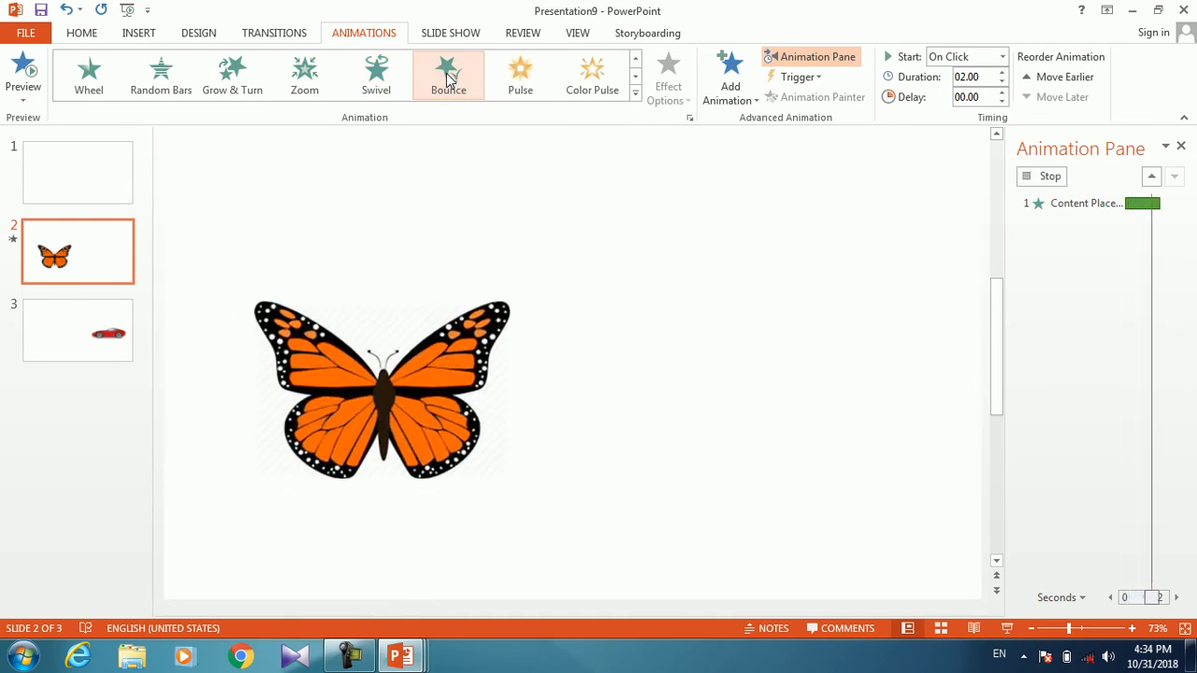
pyautogui.click(324, 73)
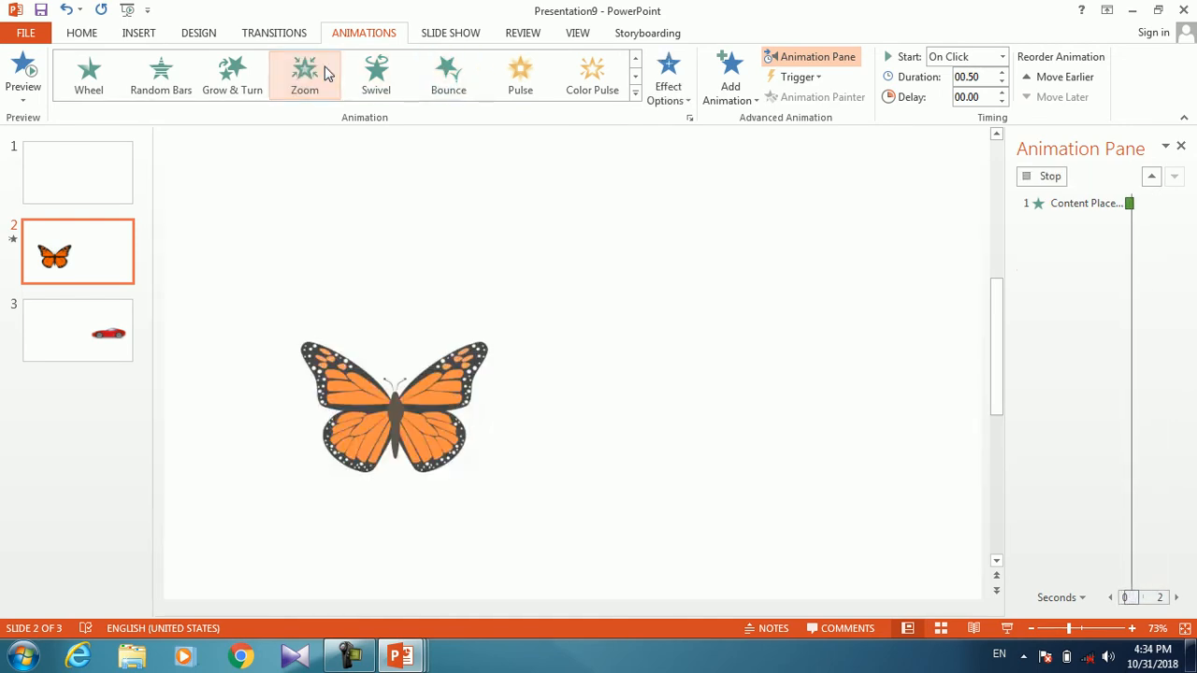
pyautogui.click(241, 79)
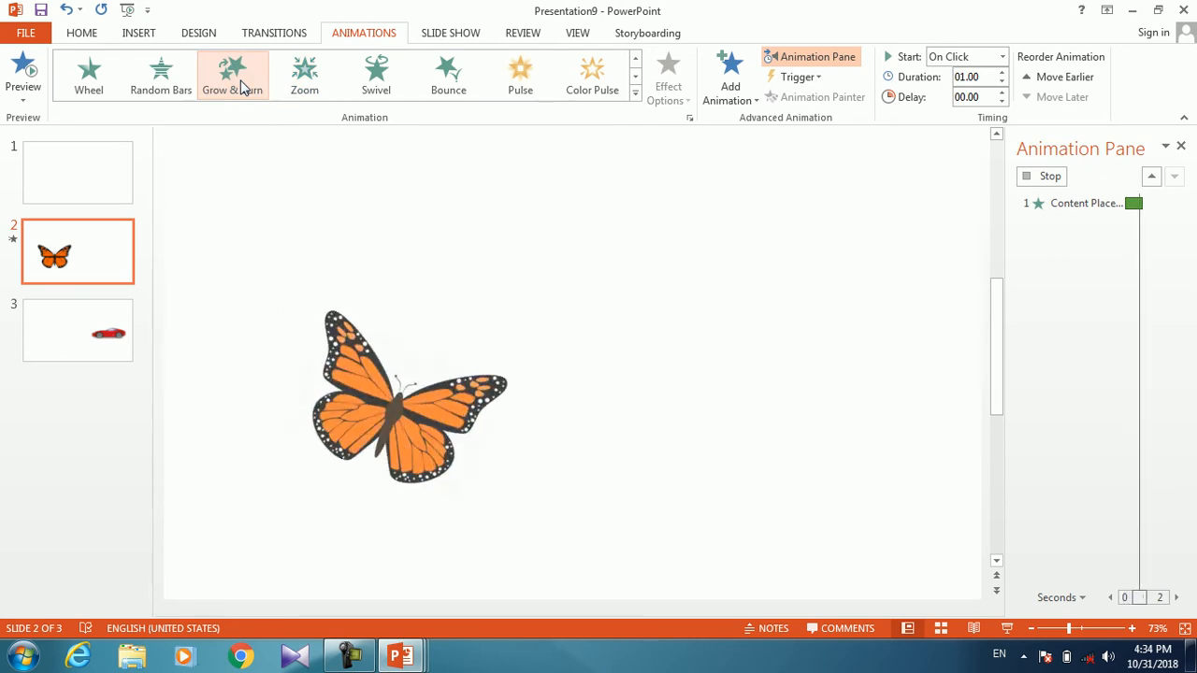
pyautogui.click(163, 83)
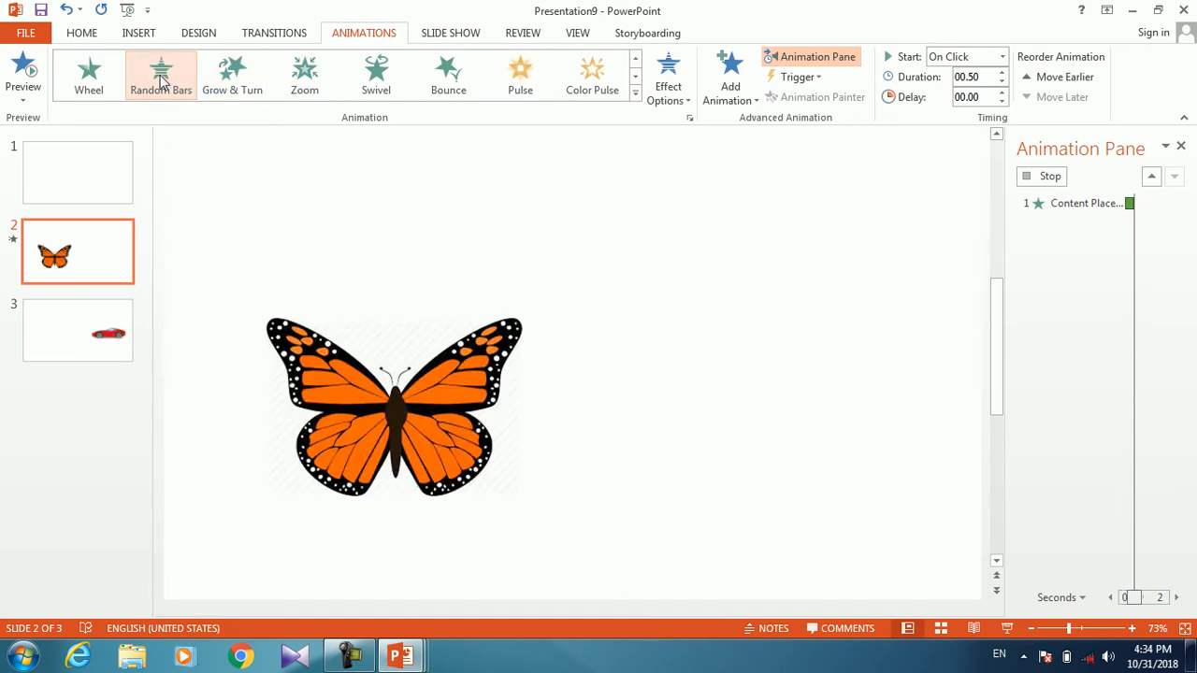
pyautogui.click(81, 89)
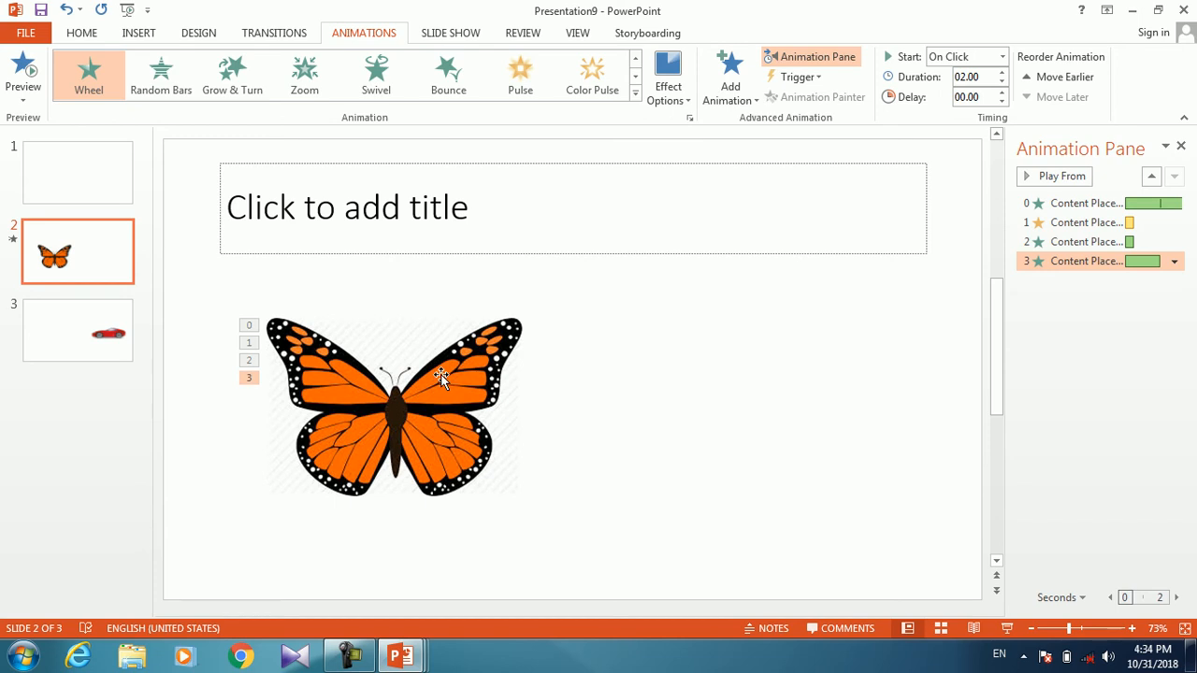
# Insert a new slide directly after slide 1.
pyautogui.click(64, 154)
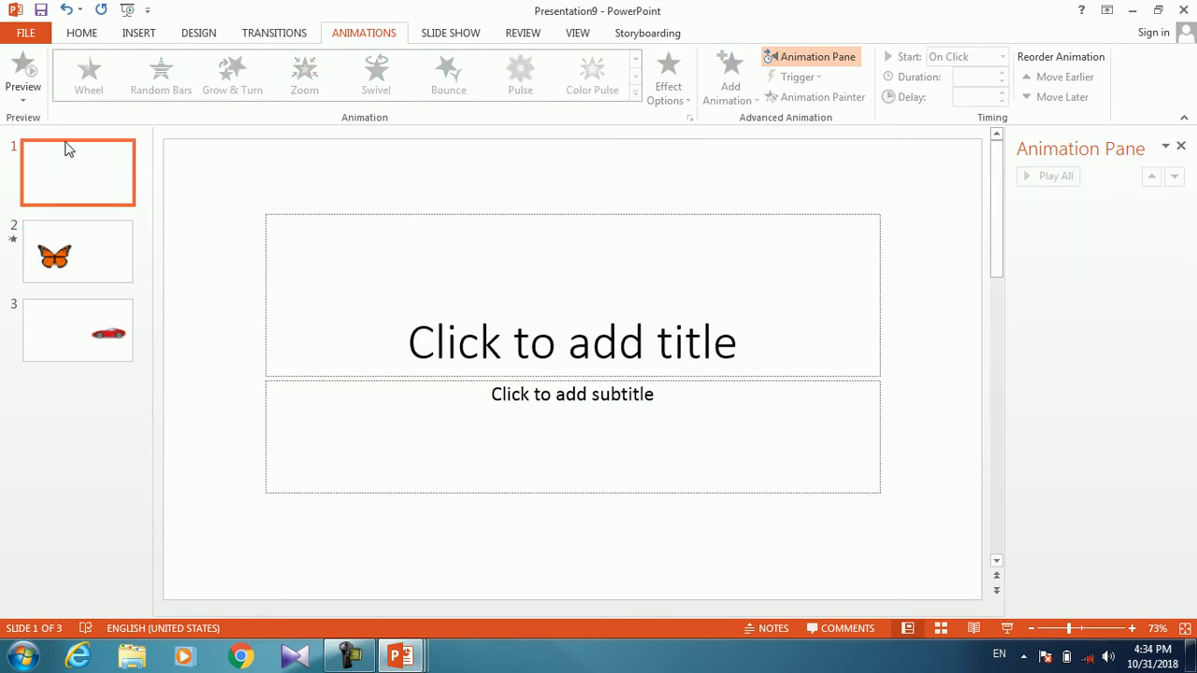
pyautogui.click(82, 33)
pyautogui.click(137, 34)
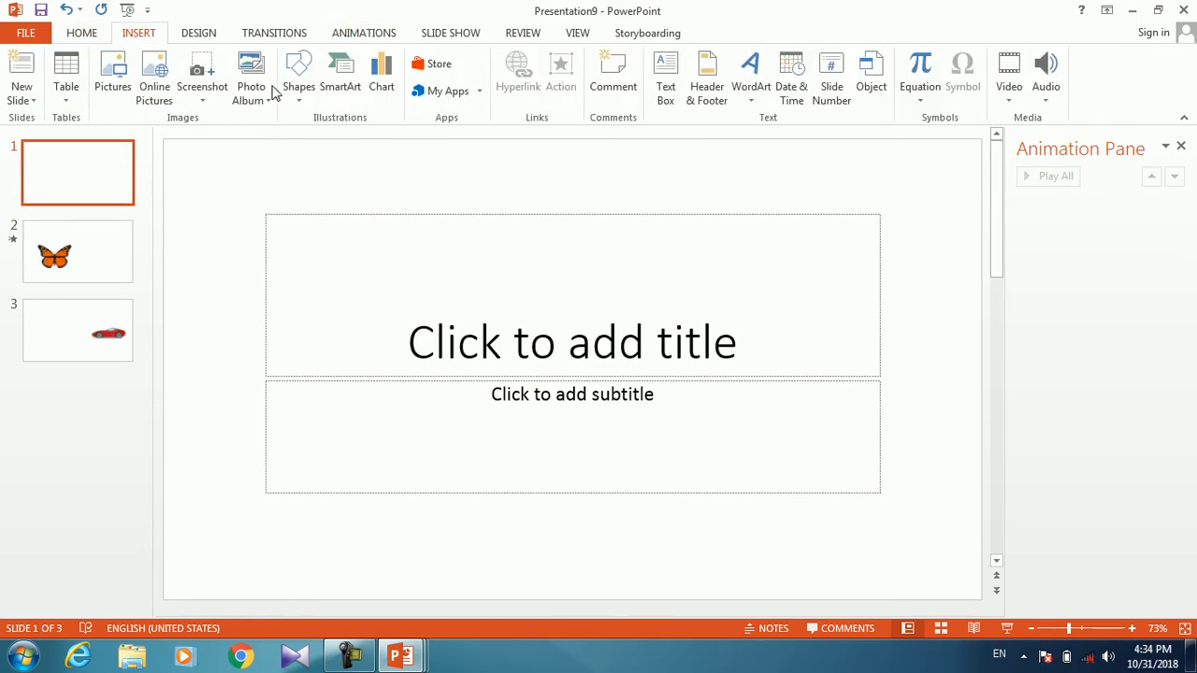
pyautogui.click(301, 94)
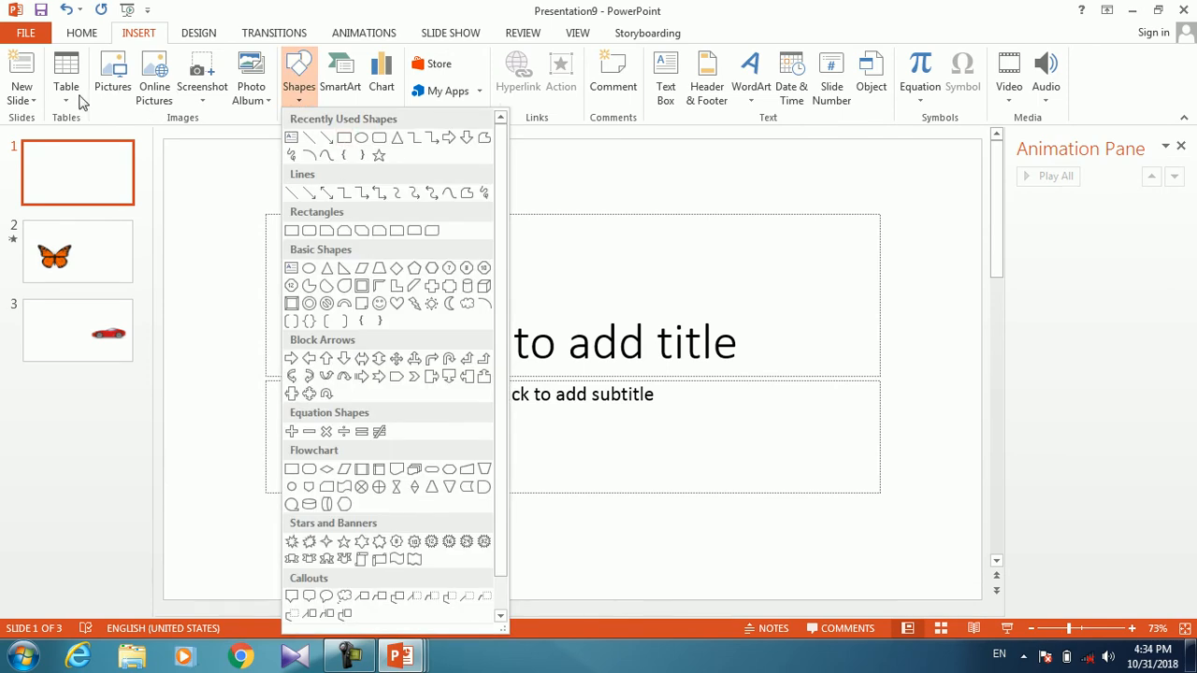
pyautogui.click(32, 103)
pyautogui.click(67, 322)
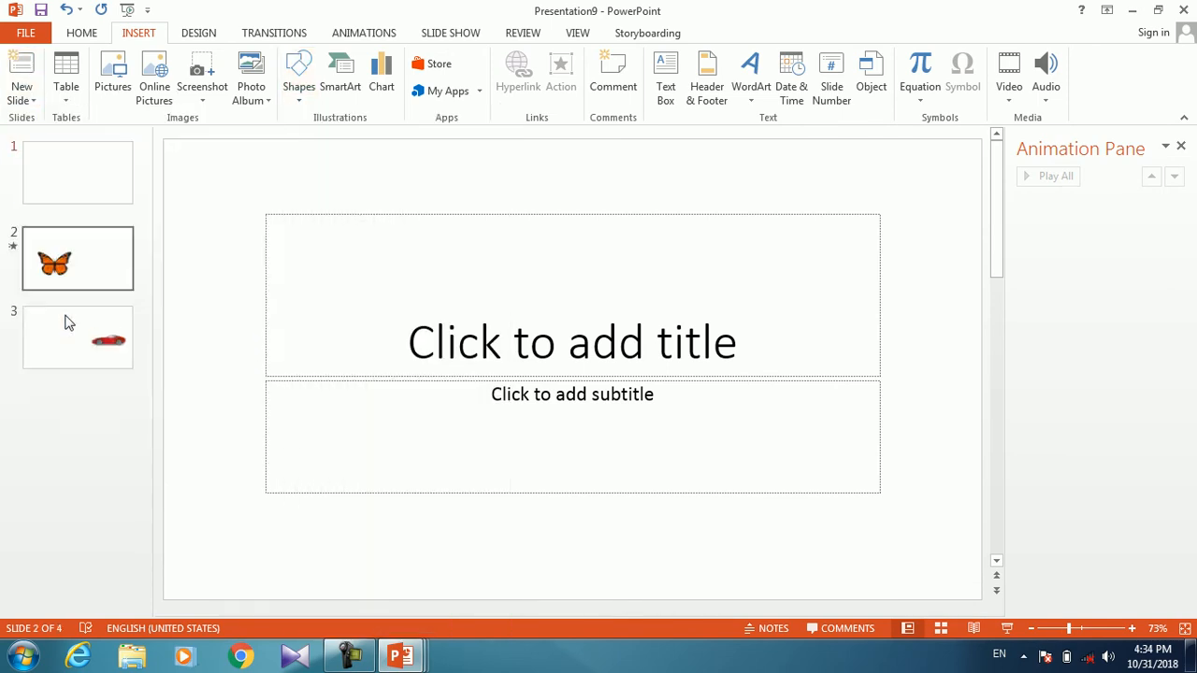